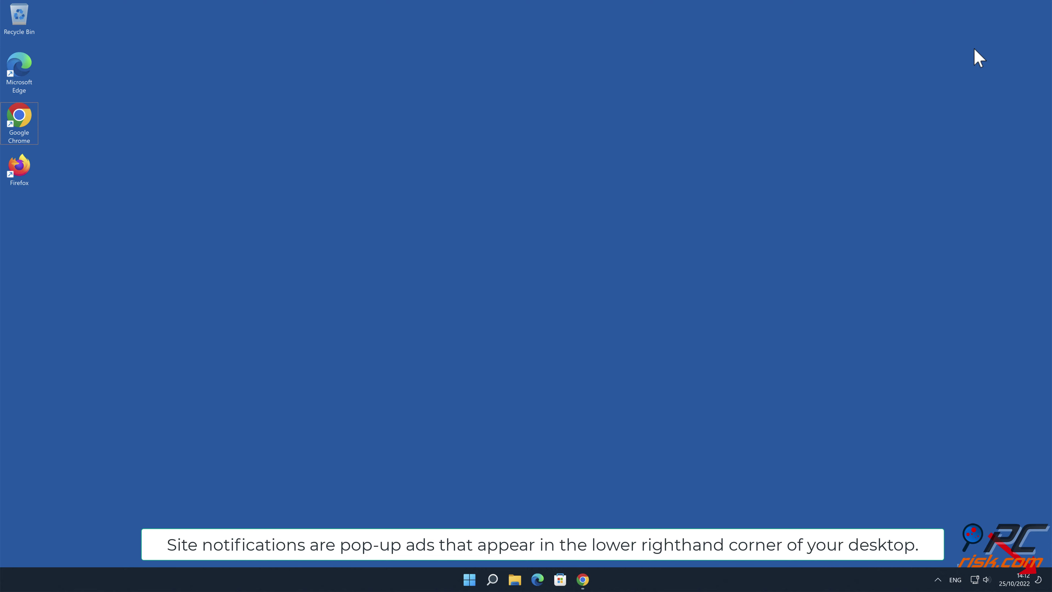
# Launch Chrome, allow tpnwslndgm.com to show notifications, and close the browser window
pyautogui.click(583, 579)
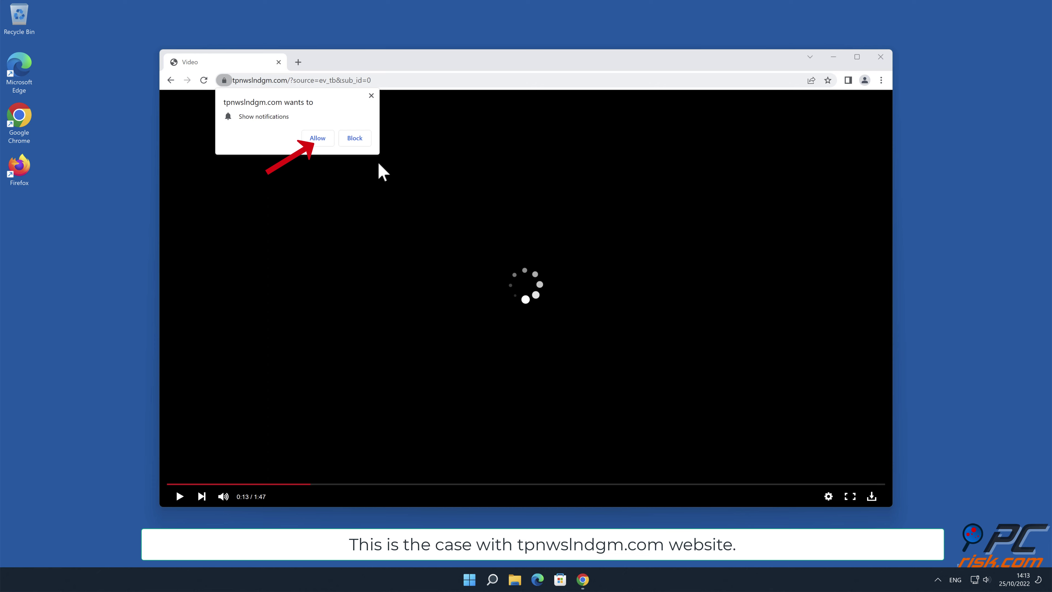
pyautogui.click(324, 139)
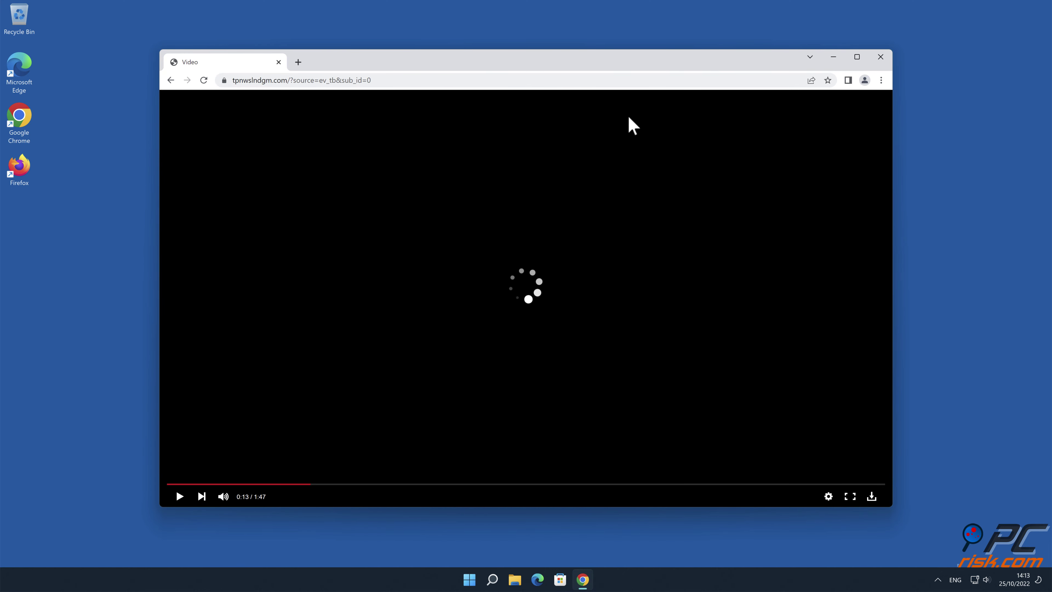
pyautogui.click(886, 58)
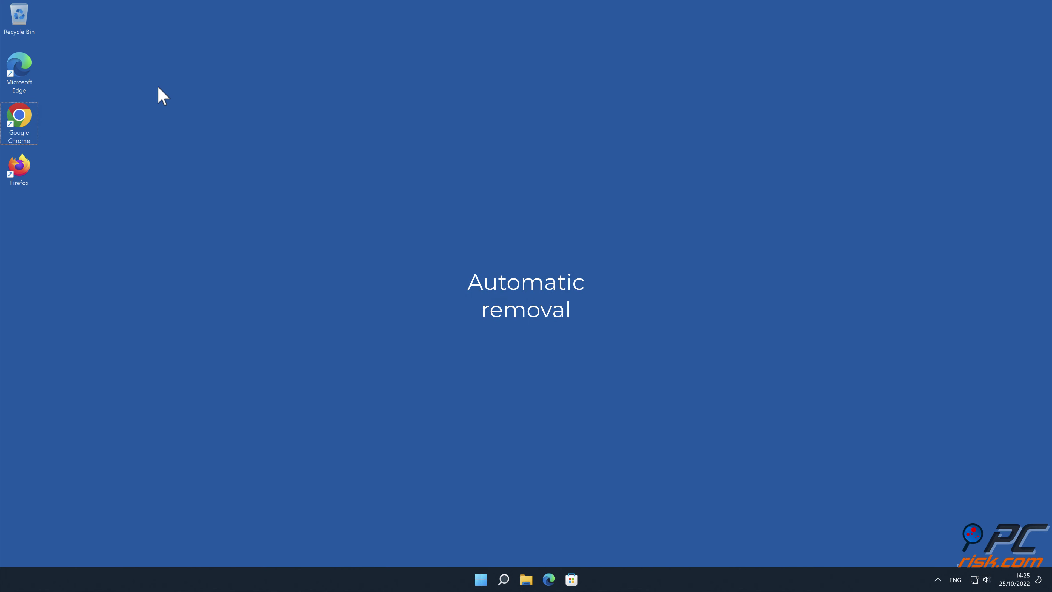
pyautogui.doubleClick(35, 115)
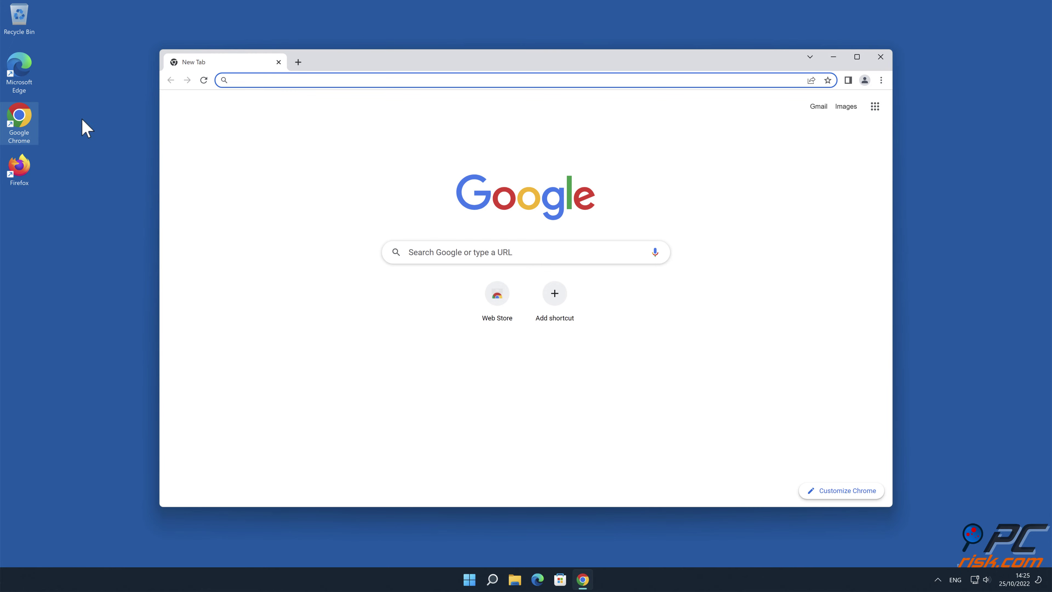
pyautogui.write('www.c')
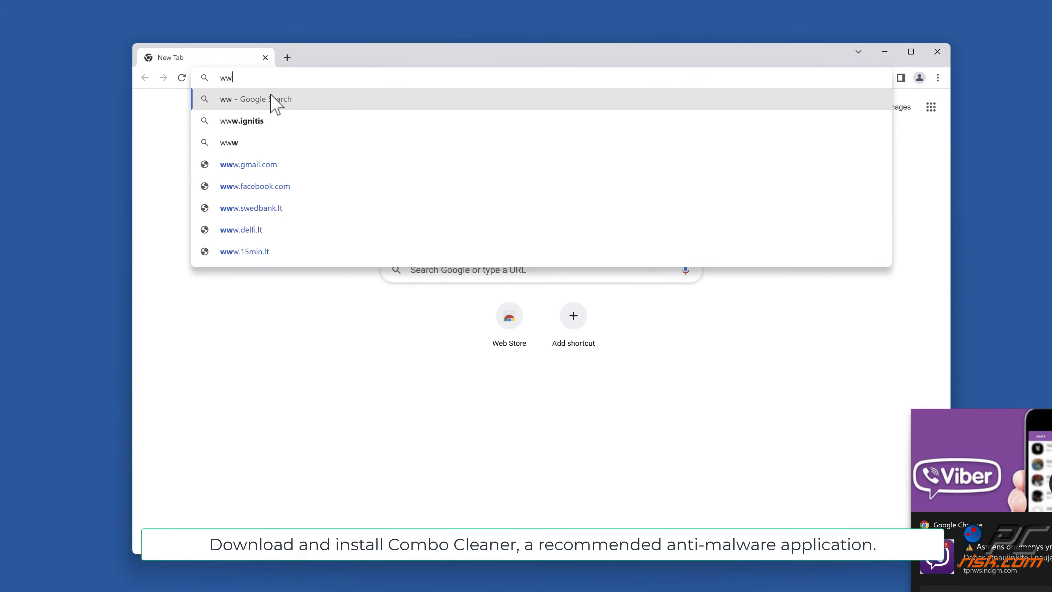
pyautogui.write('ombocleaner.')
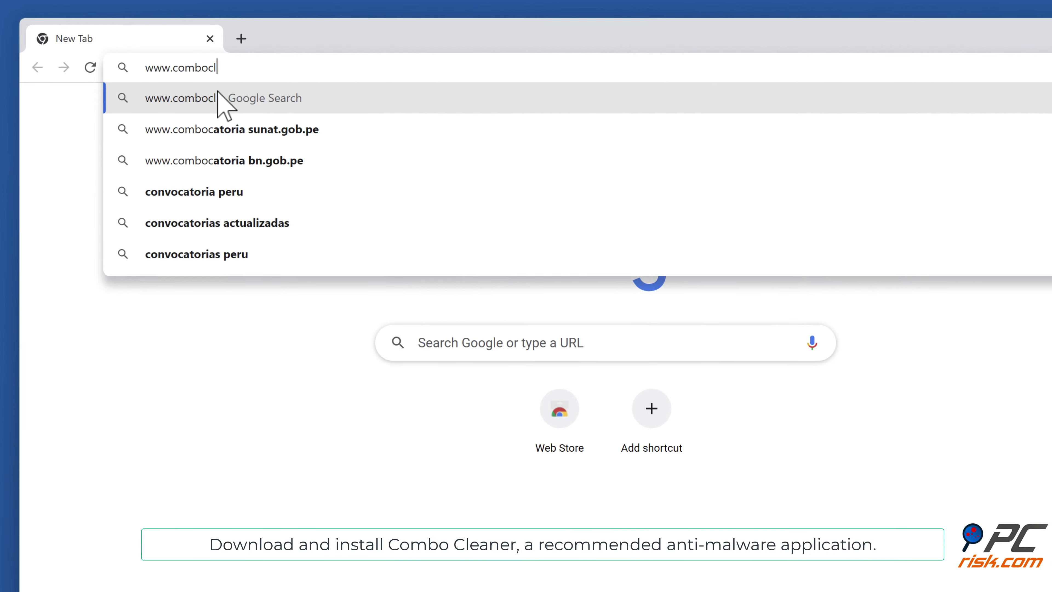
pyautogui.write('com')
pyautogui.press('Return')
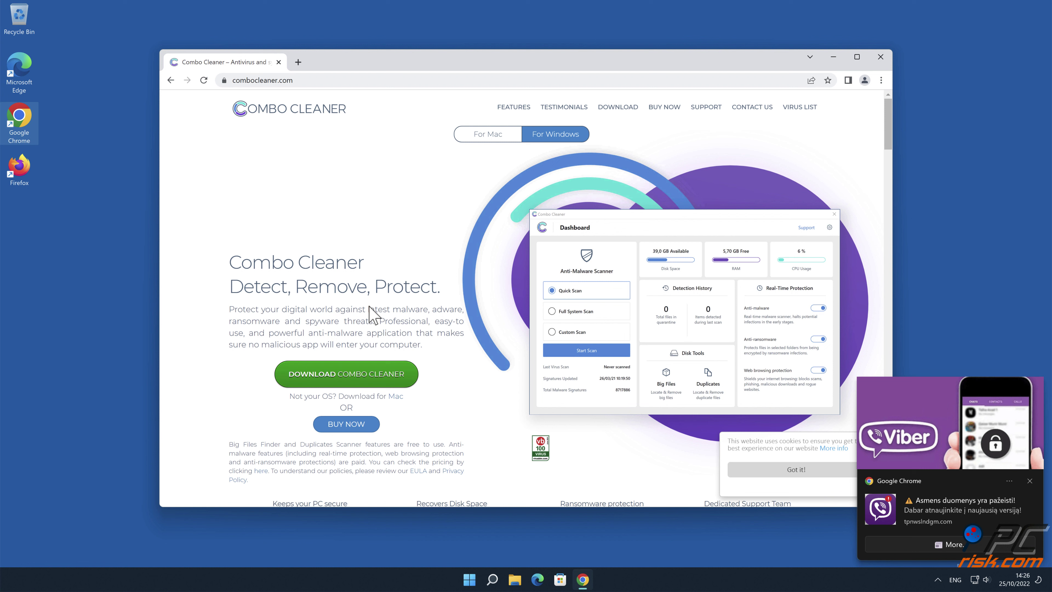
pyautogui.click(401, 376)
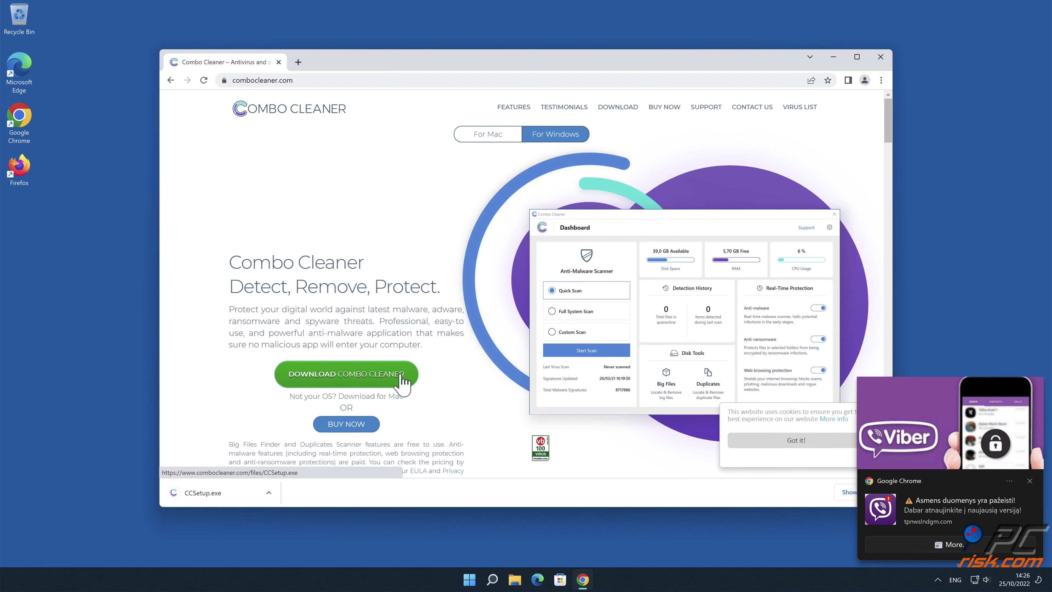
# Run CCSetup.exe, approve the UAC prompt, and install Combo Cleaner with default options
pyautogui.click(216, 492)
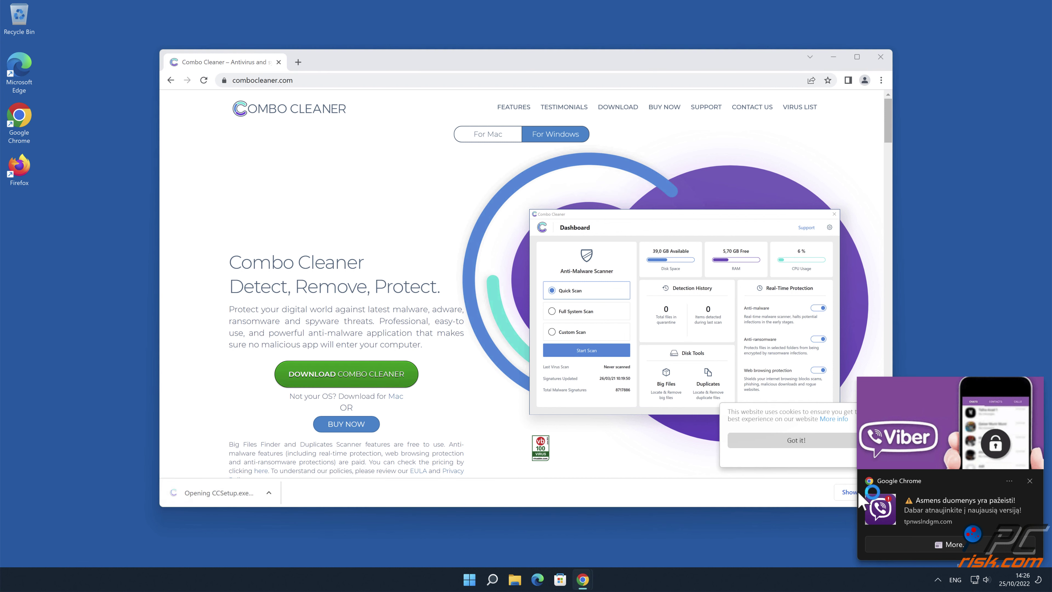
pyautogui.click(1030, 481)
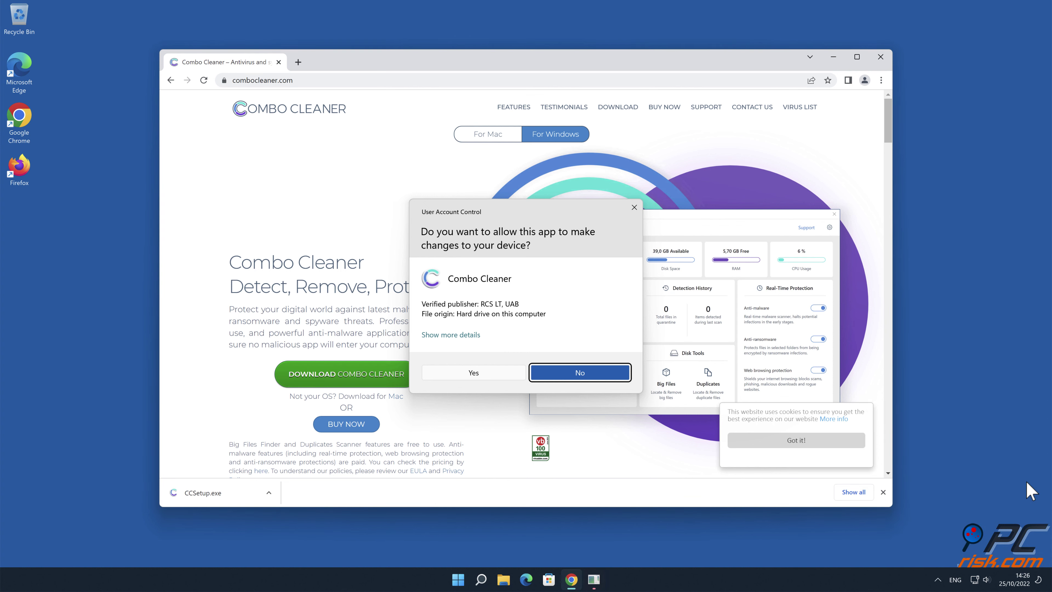
pyautogui.click(474, 376)
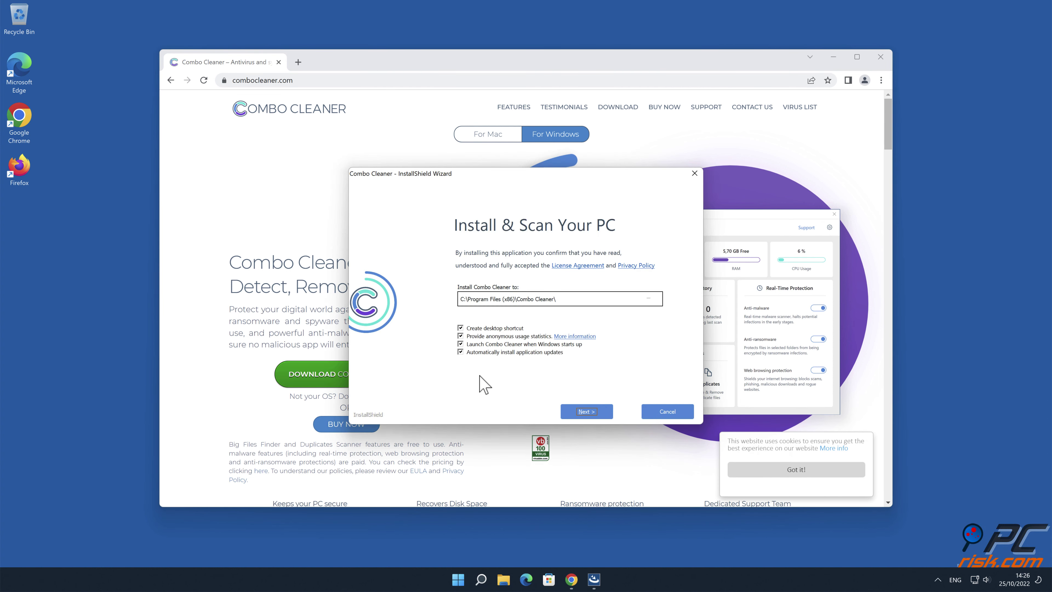
pyautogui.click(594, 411)
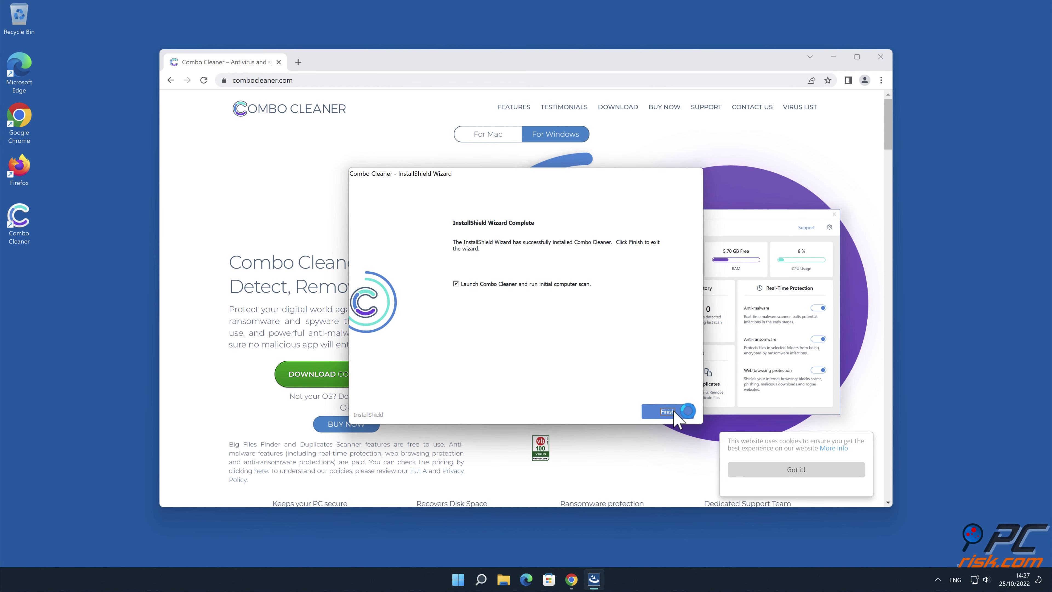
pyautogui.click(659, 412)
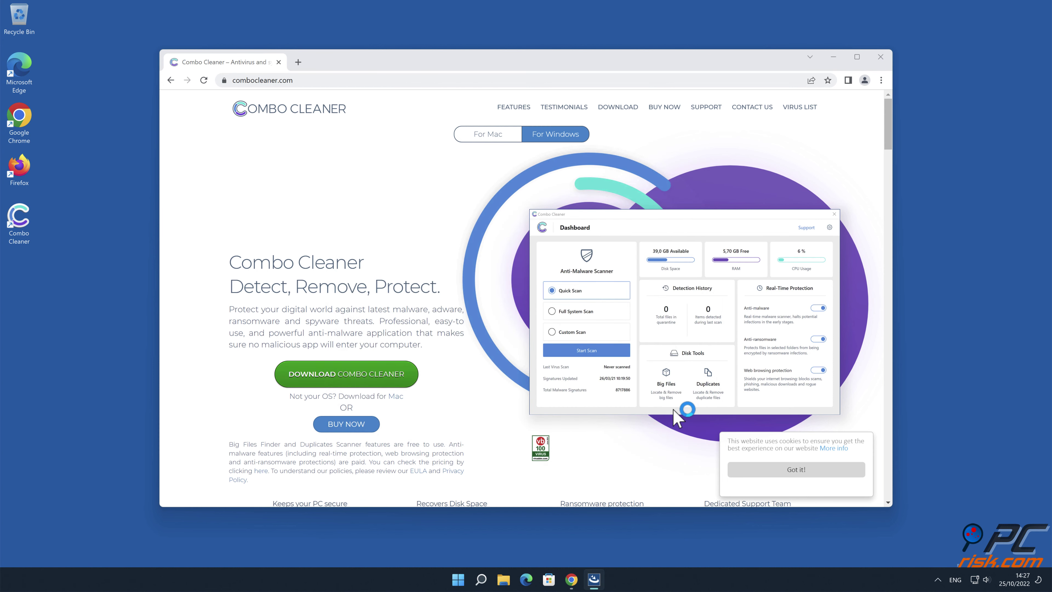
# Close Chrome, activate the Combo Cleaner license, and quarantine the tpnwslndgm.com Ads threat
pyautogui.click(880, 58)
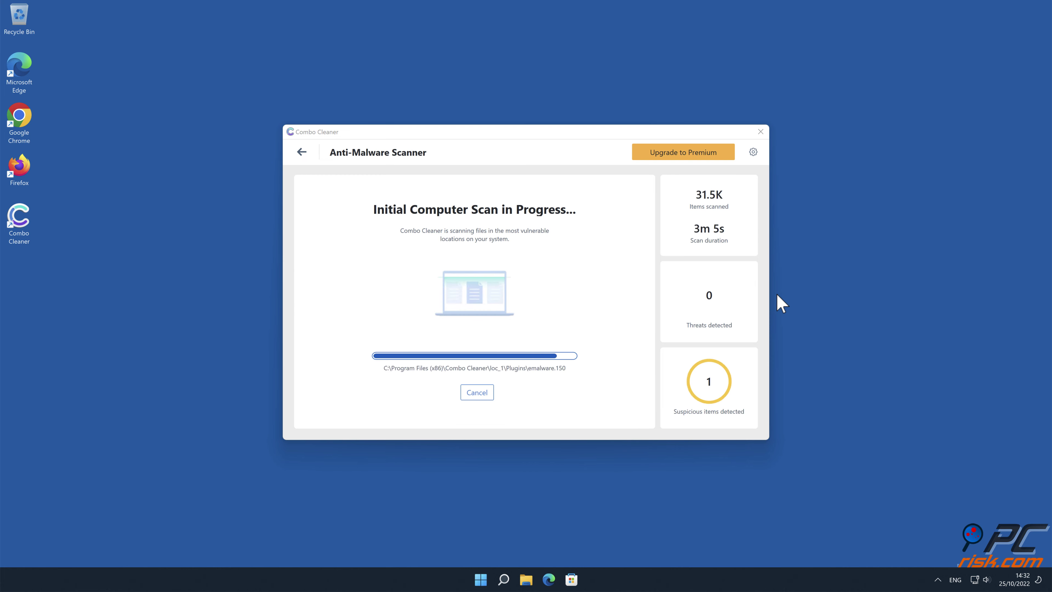
pyautogui.click(743, 420)
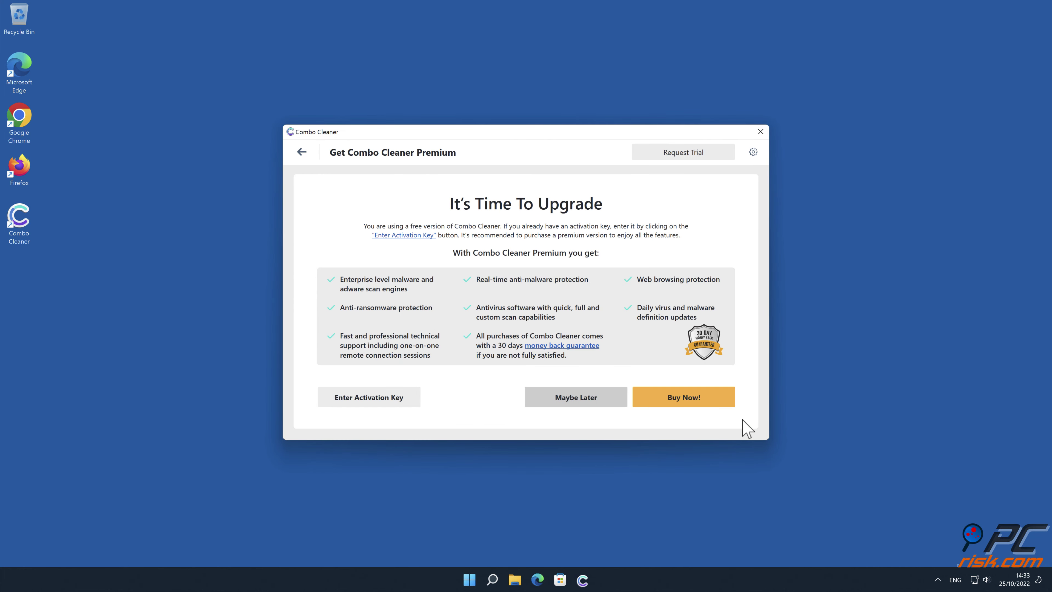
pyautogui.click(393, 397)
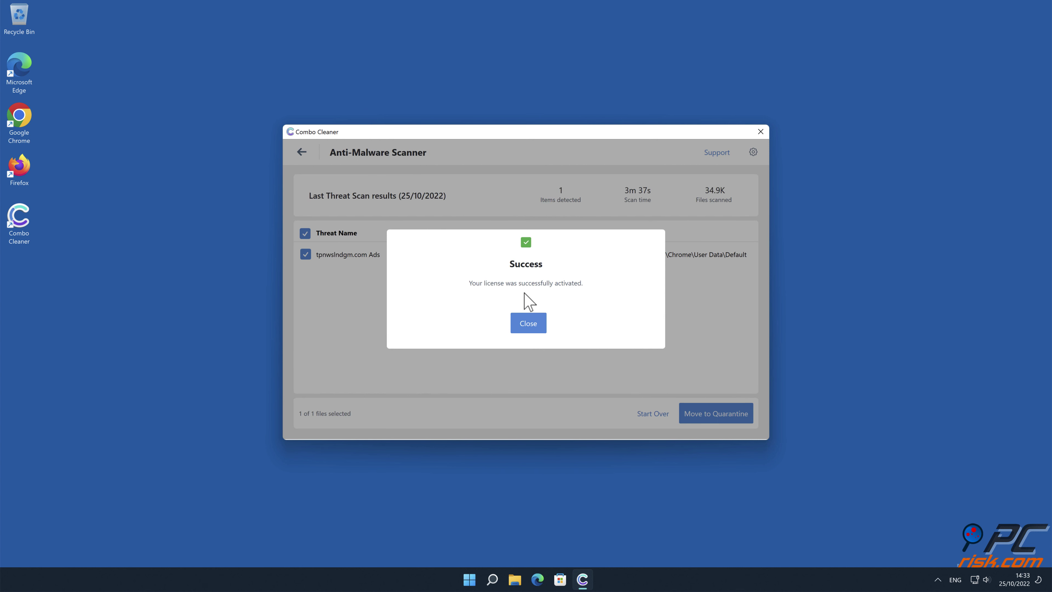
pyautogui.click(536, 323)
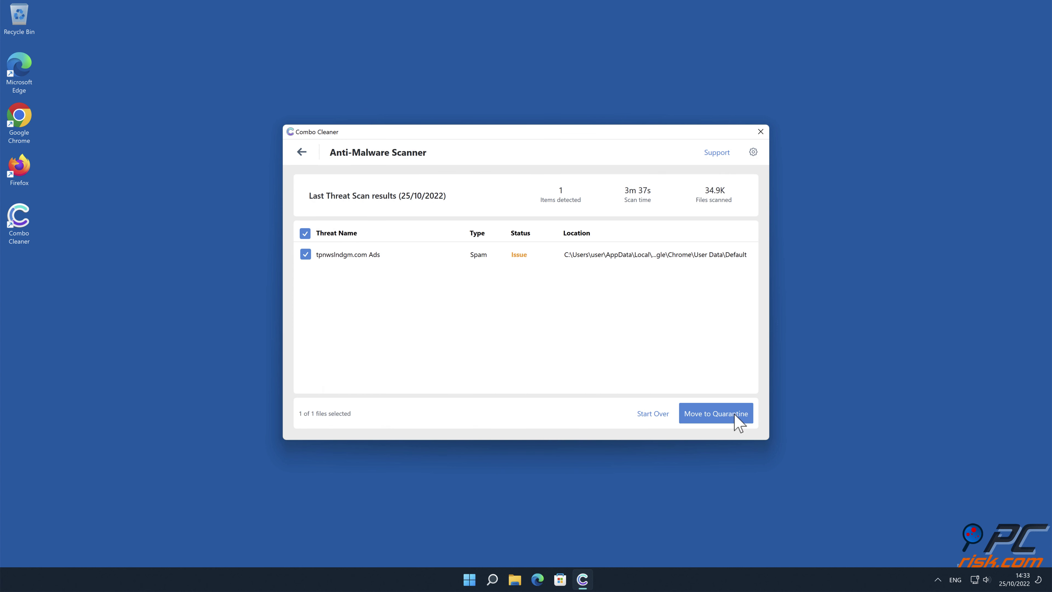
pyautogui.click(750, 414)
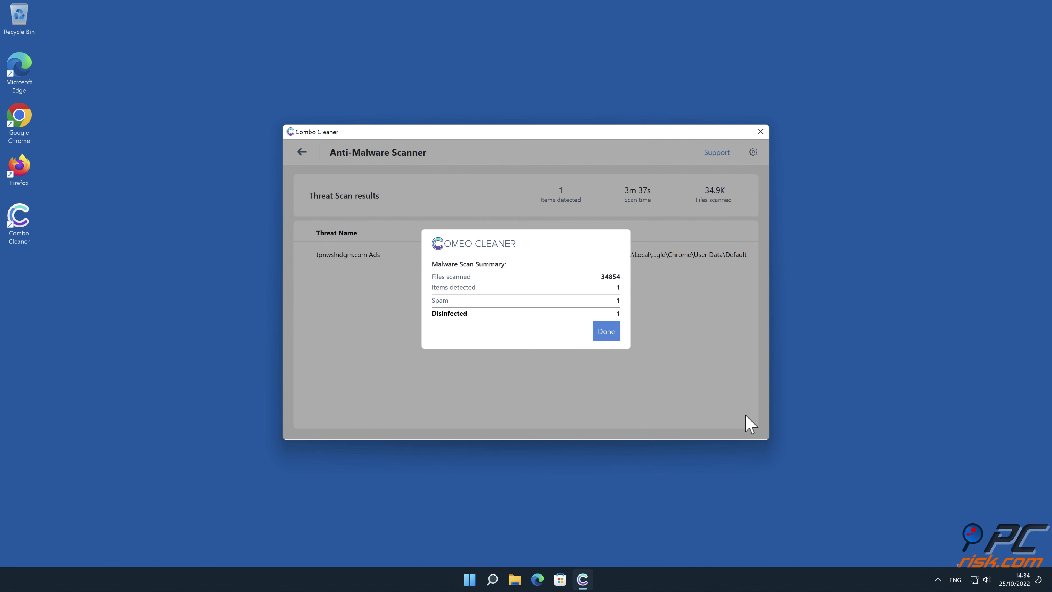
pyautogui.click(615, 334)
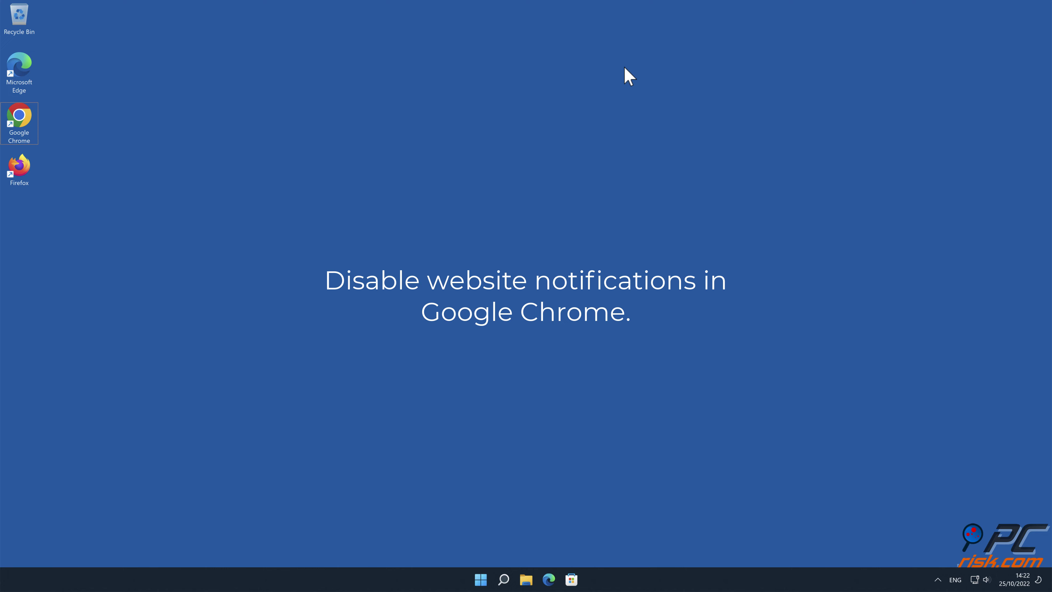
# Go to Chrome's Privacy and security > Site settings > Notifications page
pyautogui.doubleClick(19, 118)
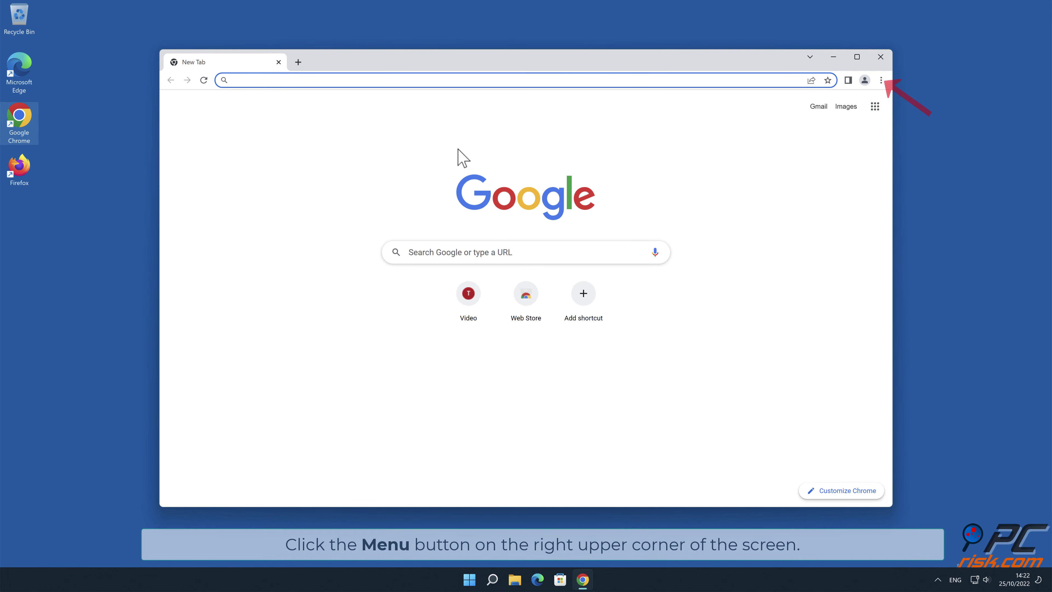
pyautogui.click(949, 152)
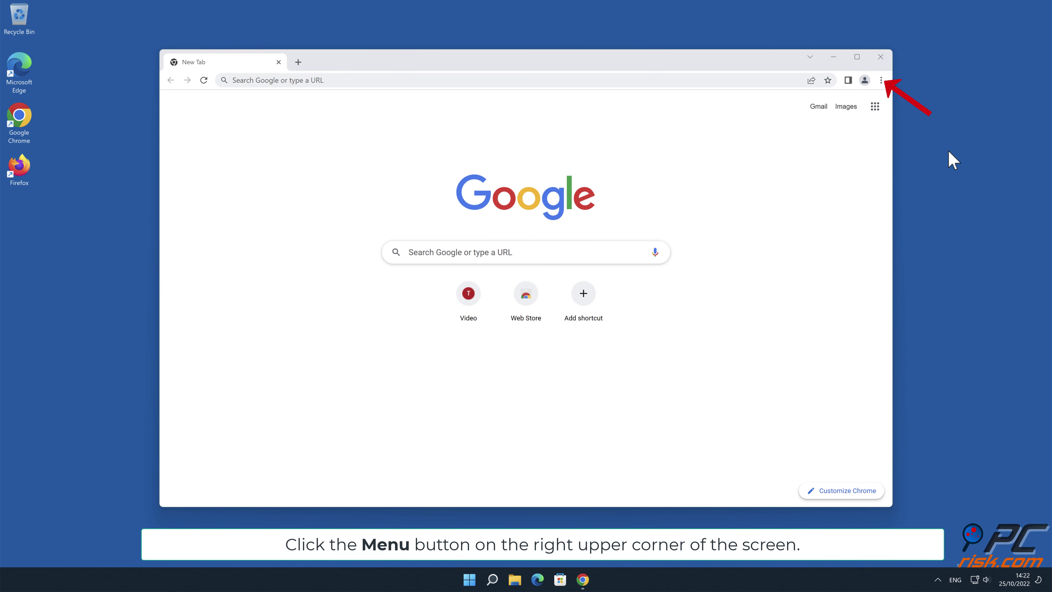
pyautogui.click(882, 80)
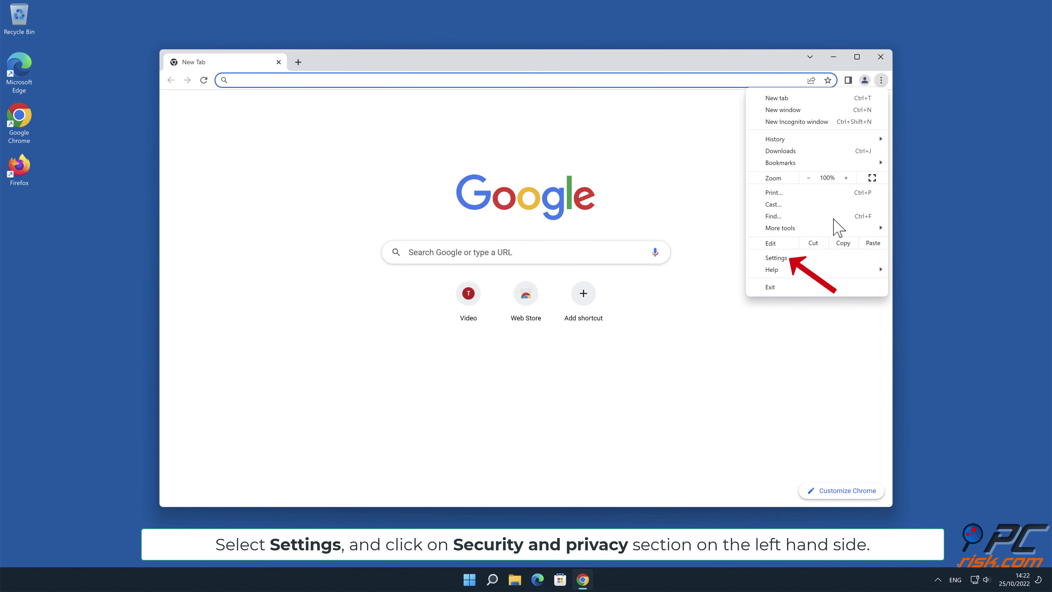
pyautogui.click(800, 257)
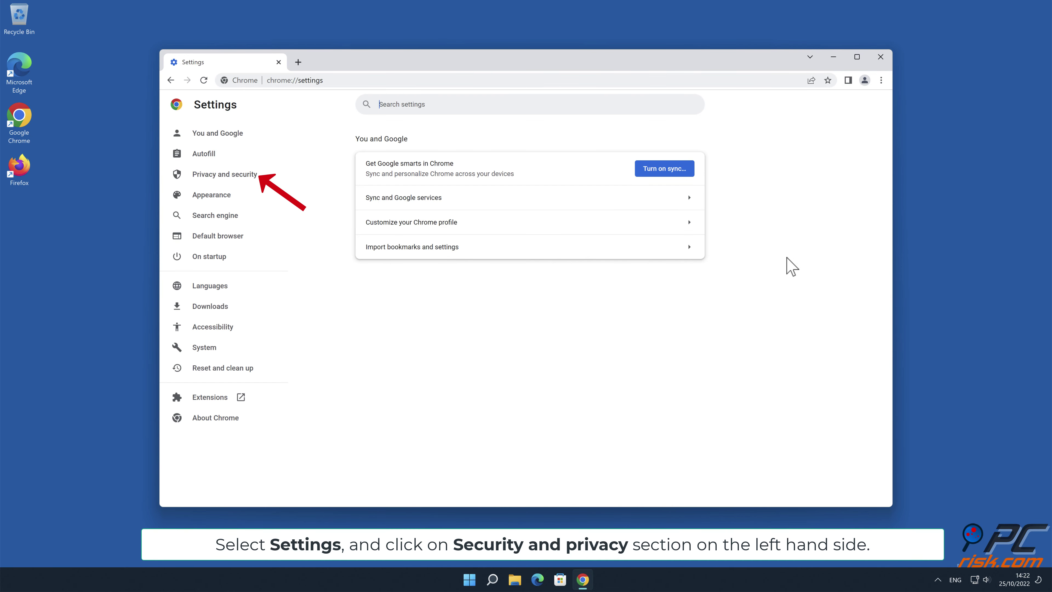
pyautogui.click(248, 182)
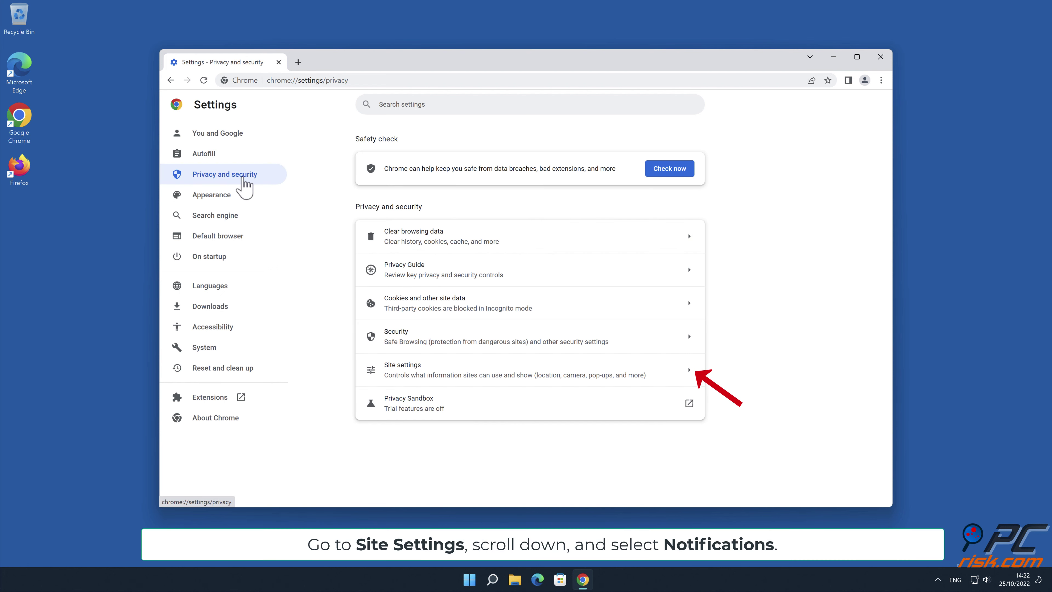
pyautogui.click(692, 371)
pyautogui.moveTo(885, 225); pyautogui.dragTo(889, 326)
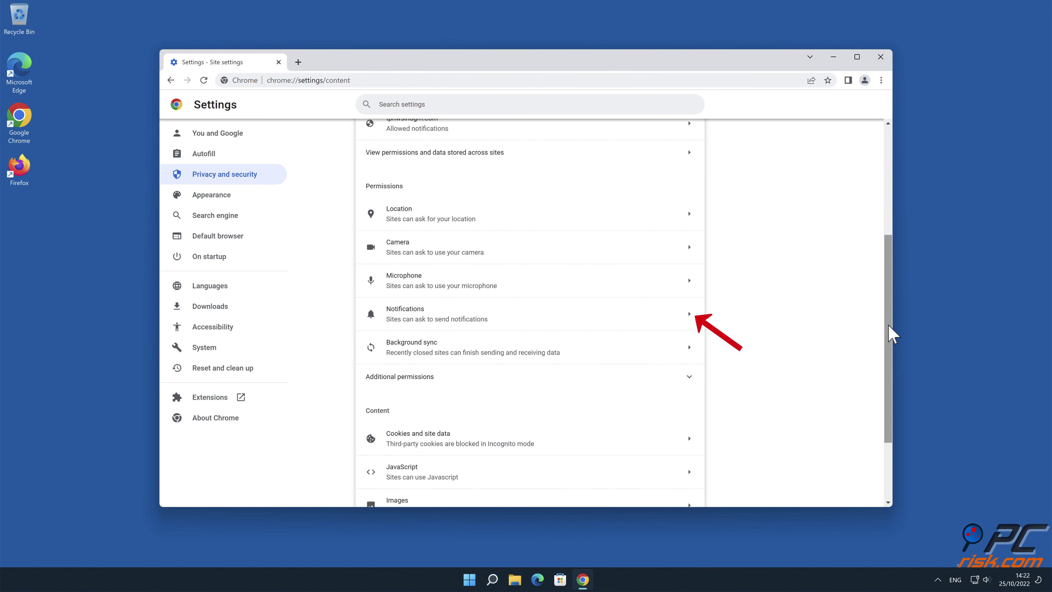
pyautogui.click(689, 318)
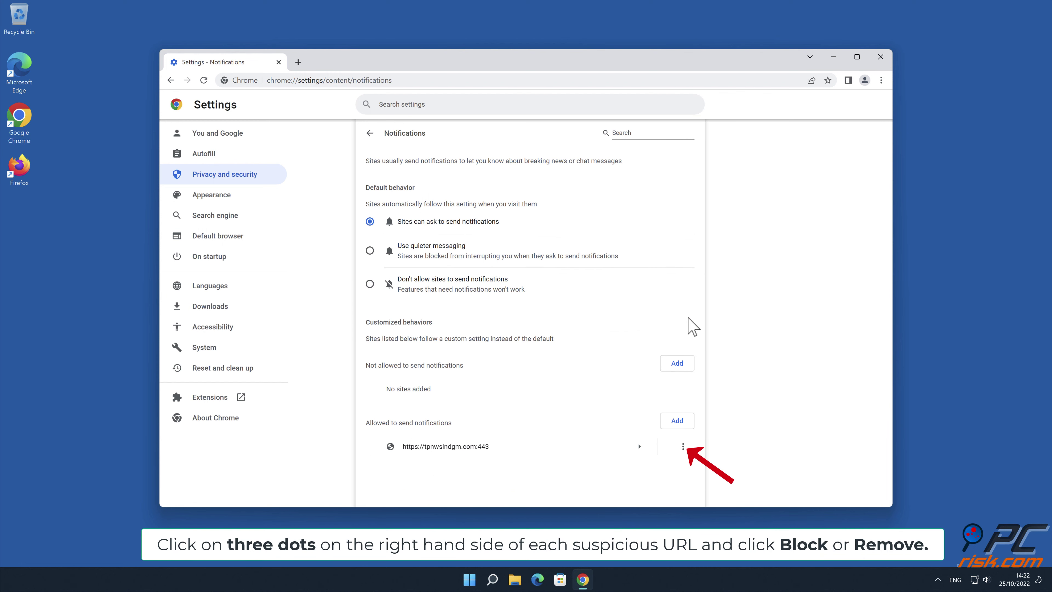
# Remove tpnwslndgm.com from the allowed notification sites and close Chrome
pyautogui.click(683, 447)
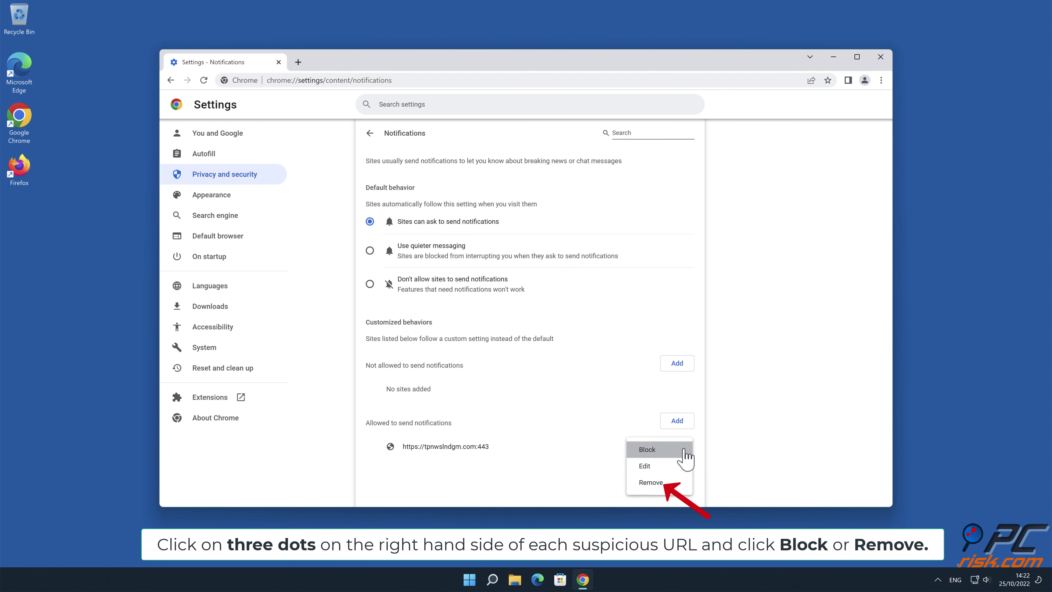
pyautogui.click(663, 484)
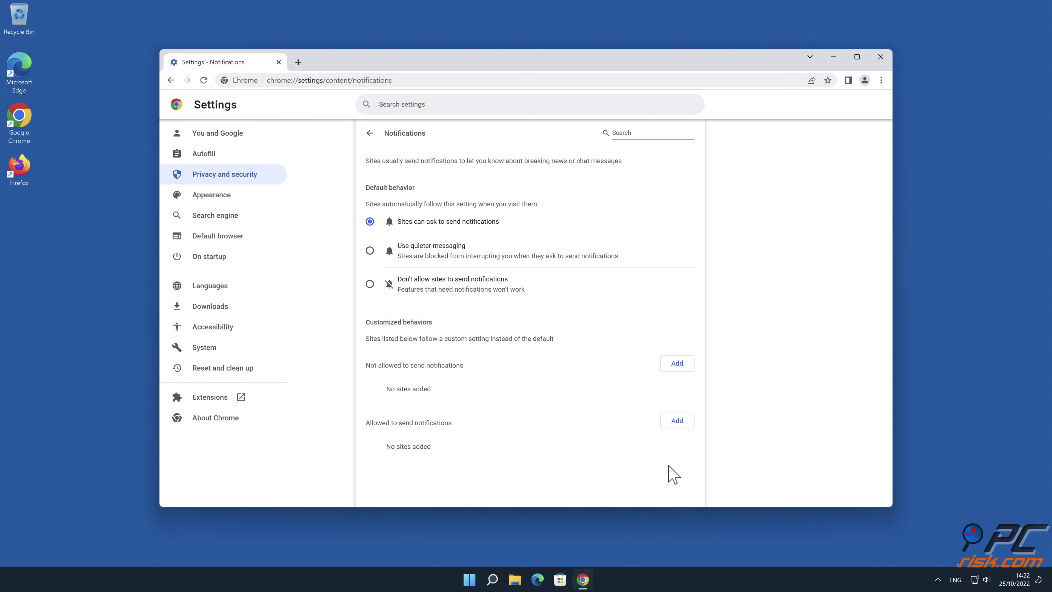
pyautogui.click(880, 57)
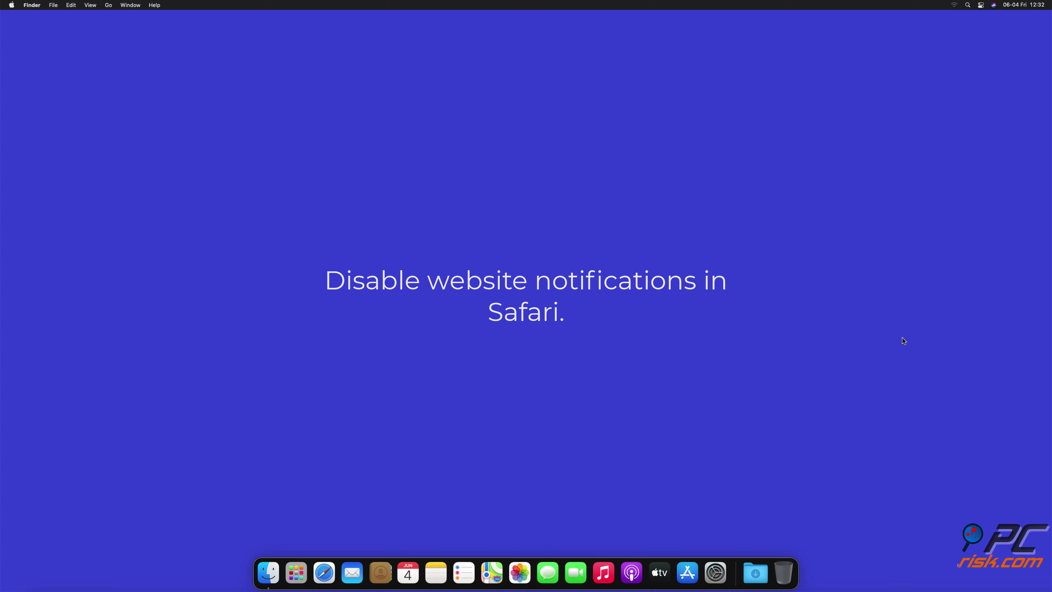
# Launch Safari from the dock and open Safari > Preferences
pyautogui.click(318, 577)
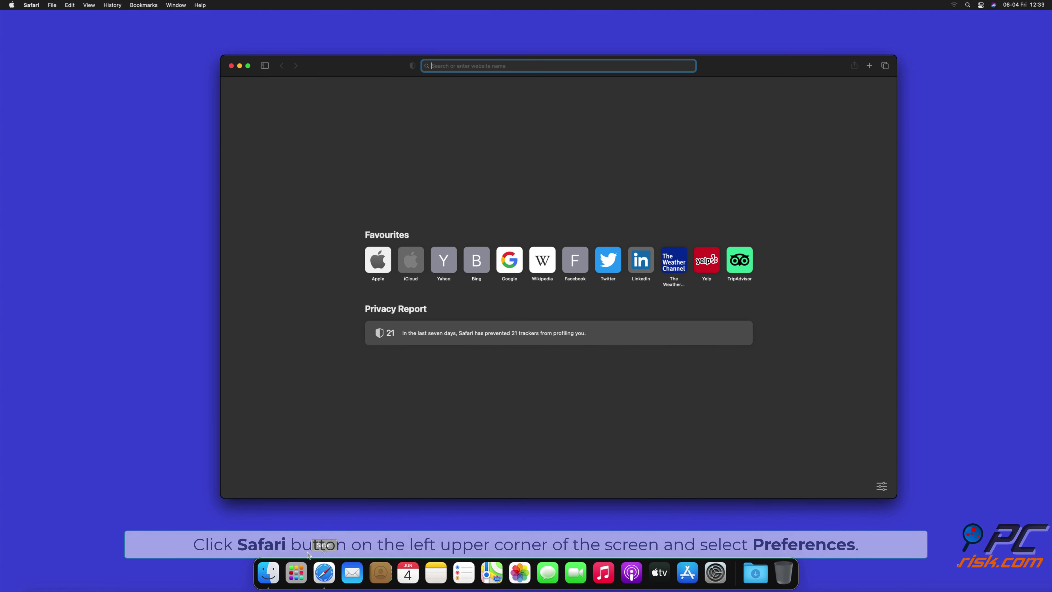
pyautogui.click(33, 6)
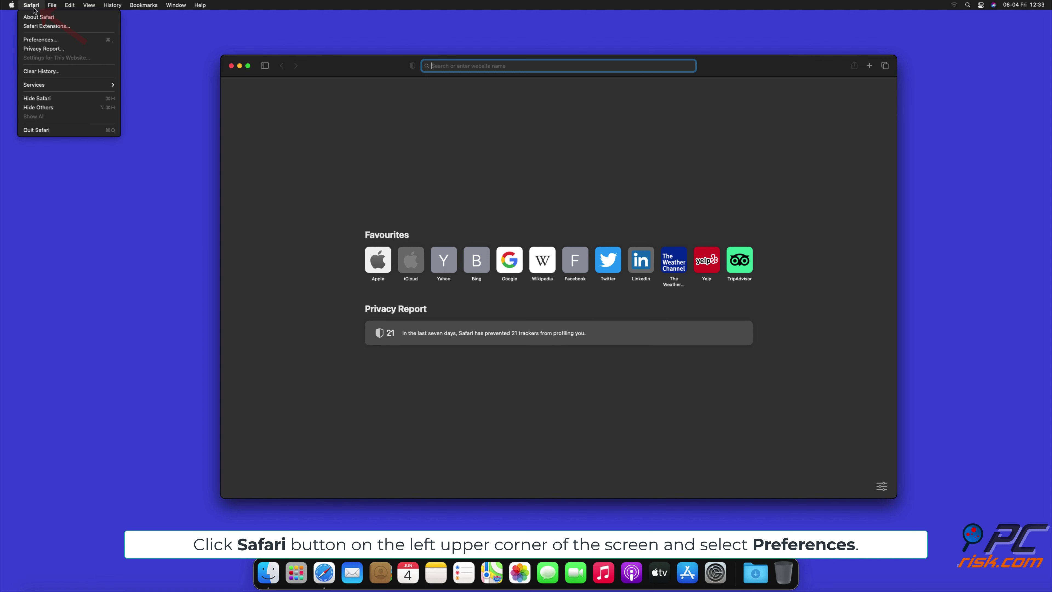
pyautogui.click(51, 40)
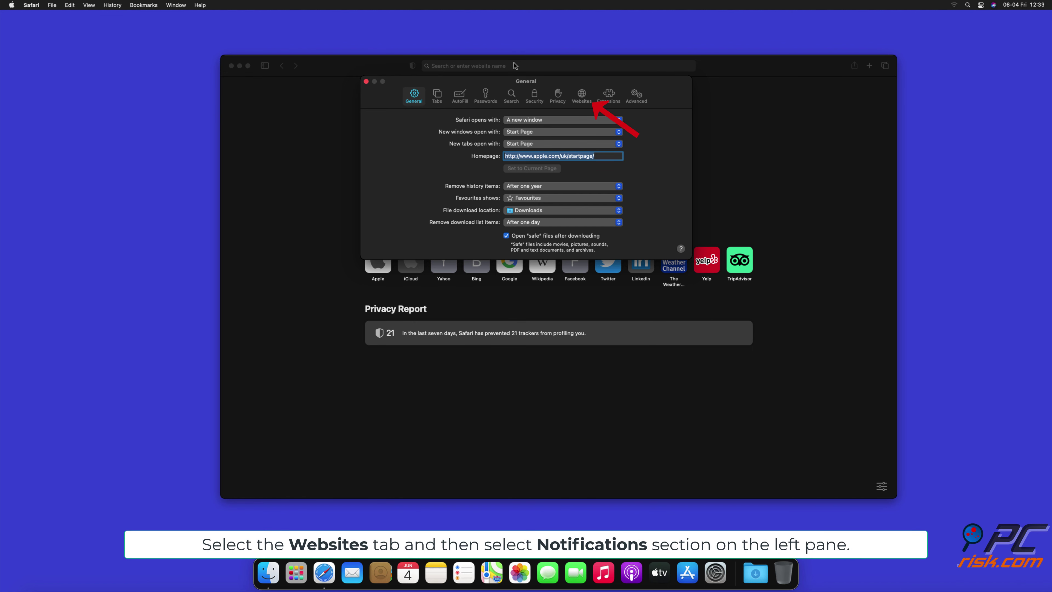
# In Websites > Notifications, set findmedia.biz, thehugefeed.com and watch-video.net to Deny, then close Preferences
pyautogui.click(581, 95)
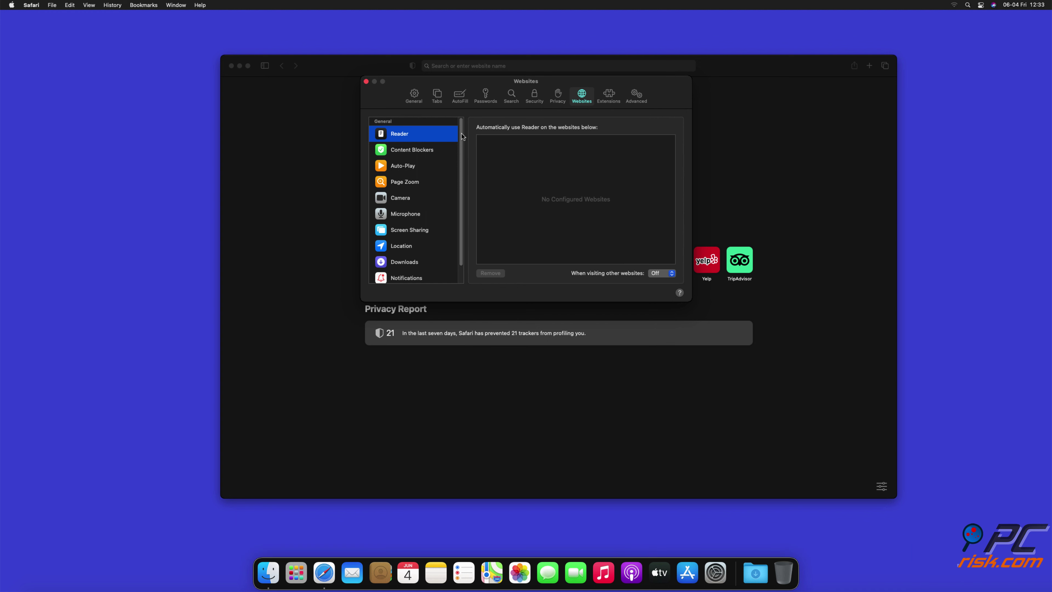
pyautogui.scroll(-2, 461, 166)
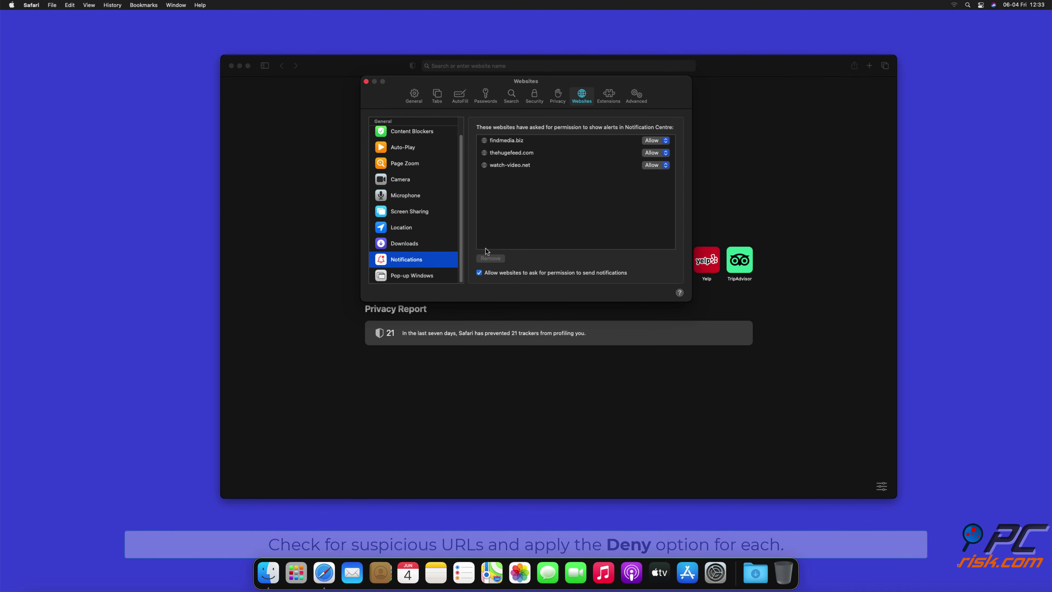
pyautogui.click(666, 142)
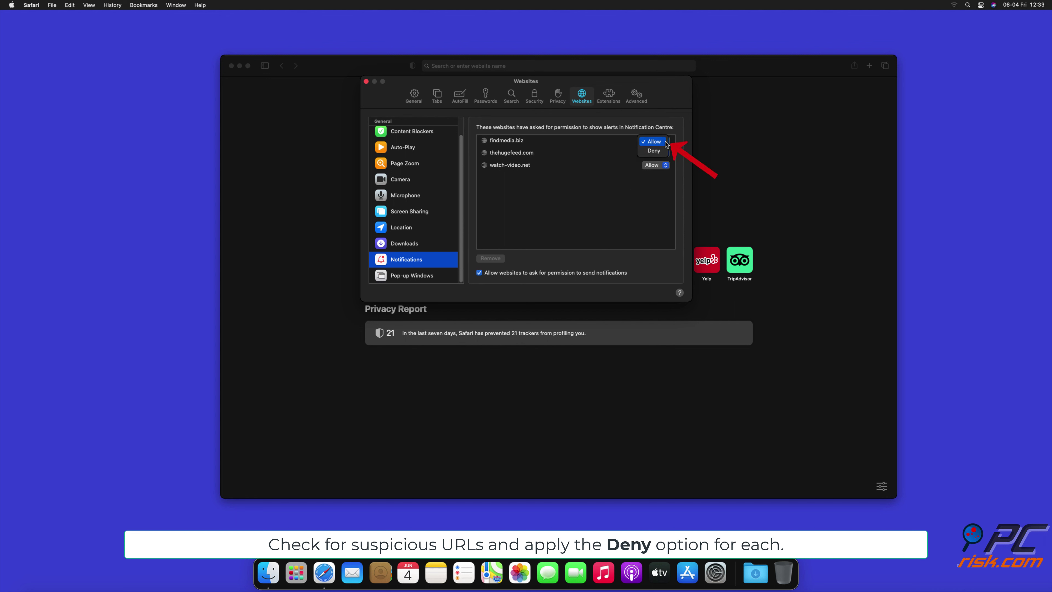
pyautogui.click(663, 149)
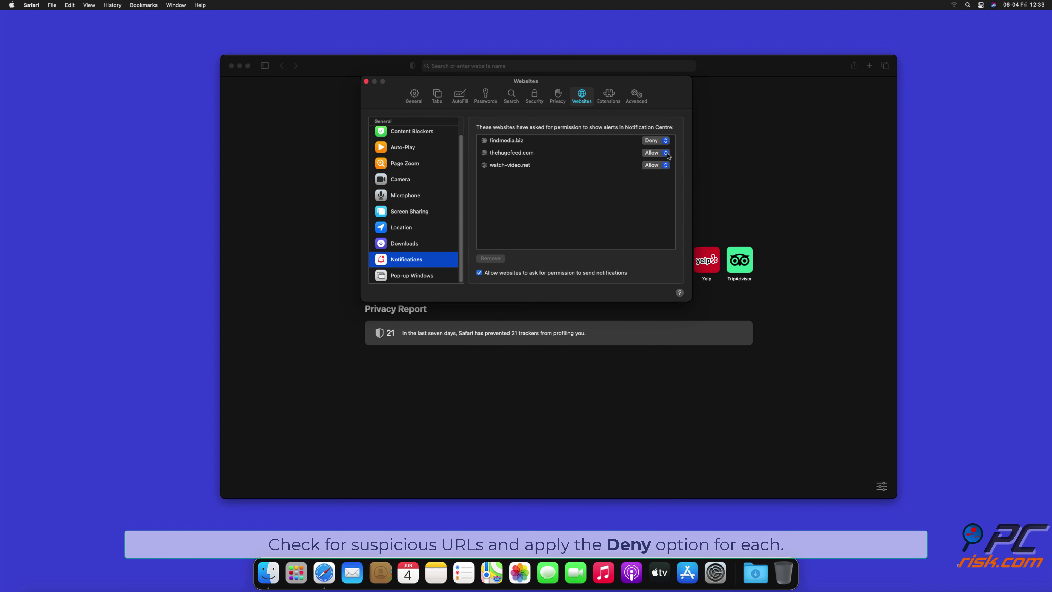
pyautogui.click(665, 153)
pyautogui.click(663, 165)
pyautogui.click(666, 166)
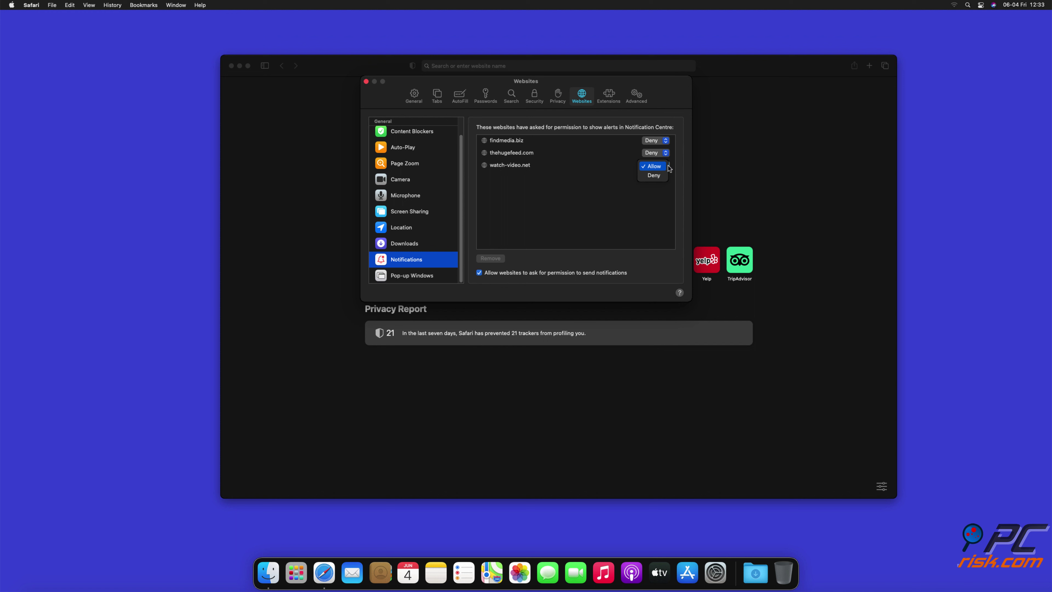
pyautogui.click(655, 175)
pyautogui.click(367, 81)
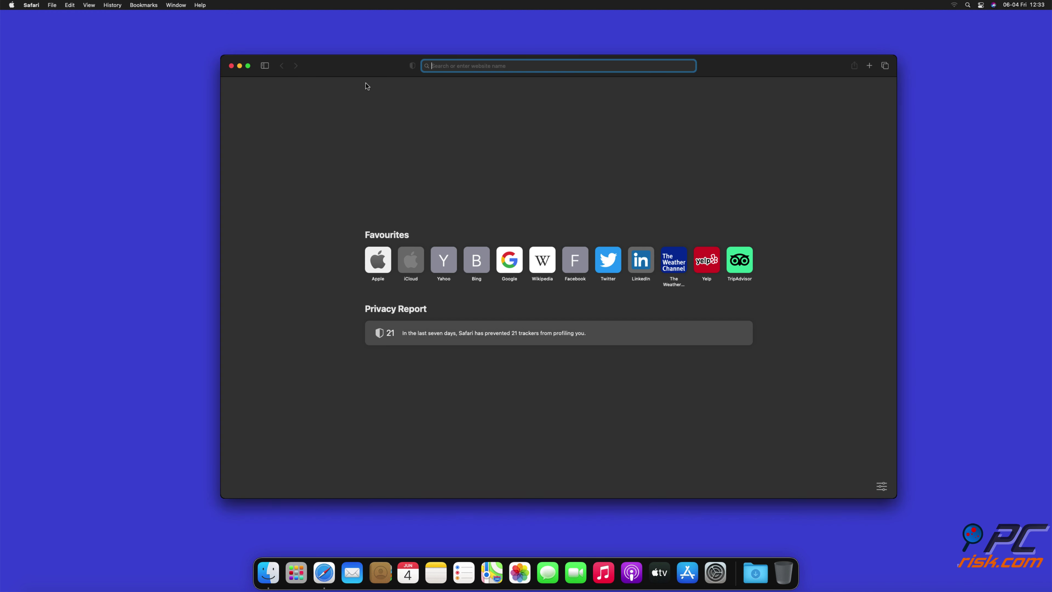
# Close Safari and reach Edge's Notifications page under Settings > Cookies and site permissions
pyautogui.click(232, 67)
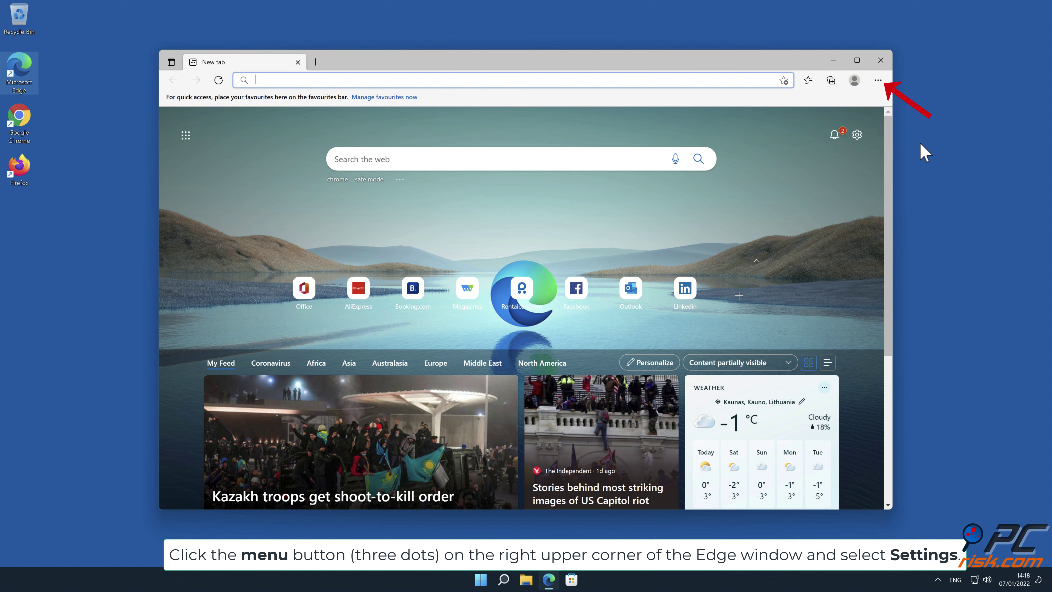
pyautogui.click(880, 81)
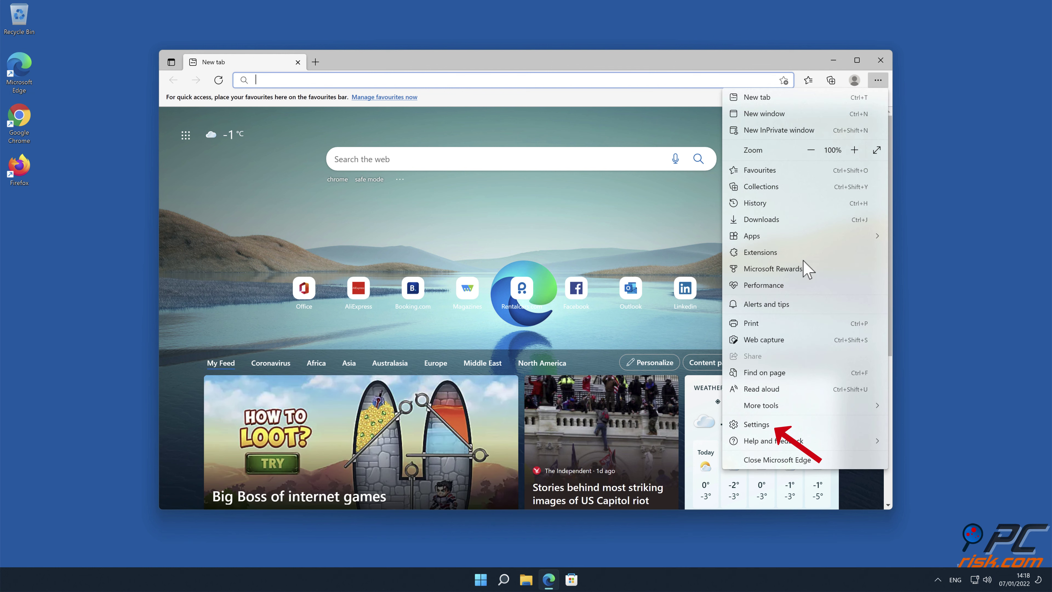
pyautogui.click(786, 426)
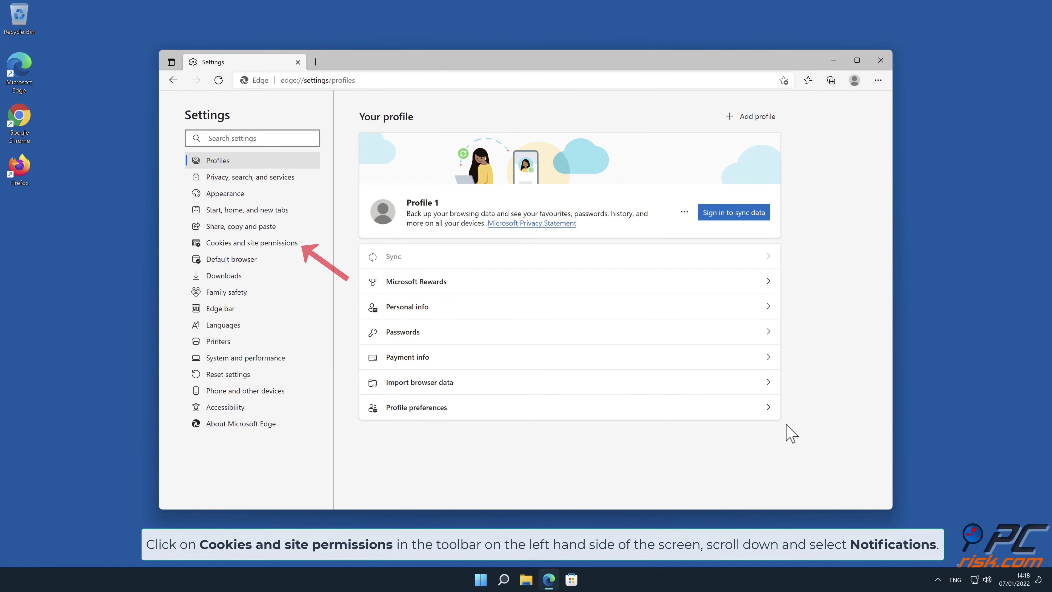
pyautogui.click(289, 248)
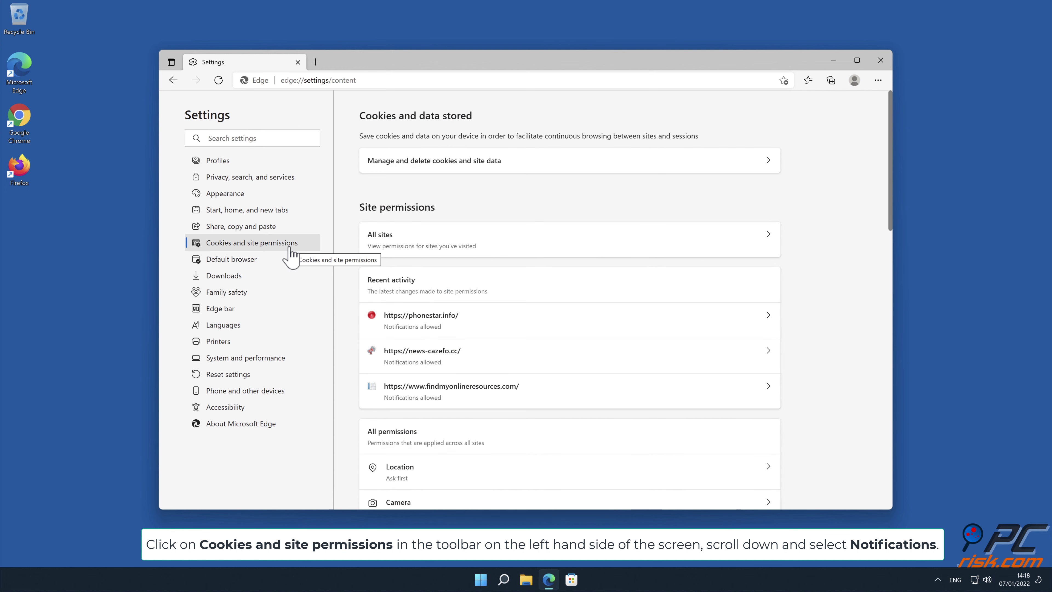
pyautogui.moveTo(889, 169); pyautogui.dragTo(893, 274)
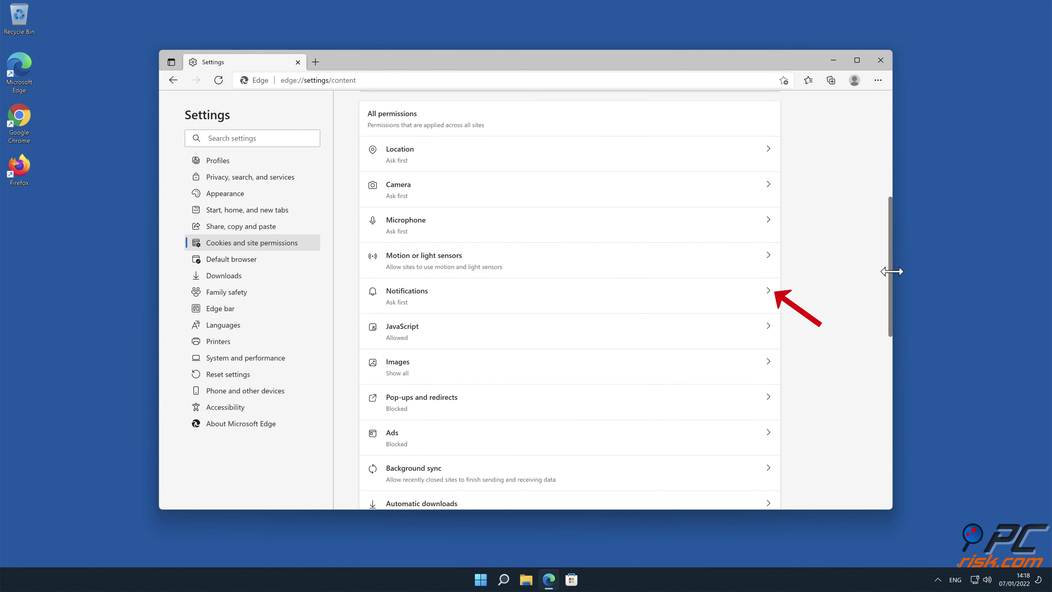
pyautogui.click(768, 298)
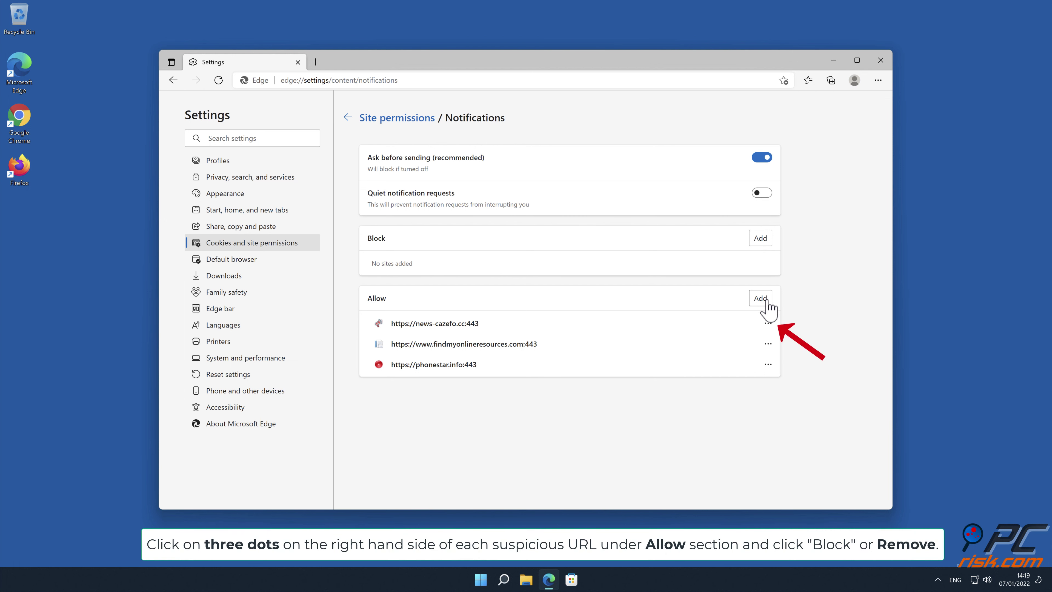
# Remove news-cazefo.cc, findmyonlineresources.com and phonestar.info from Edge's allowed notifications, then close Edge
pyautogui.click(769, 323)
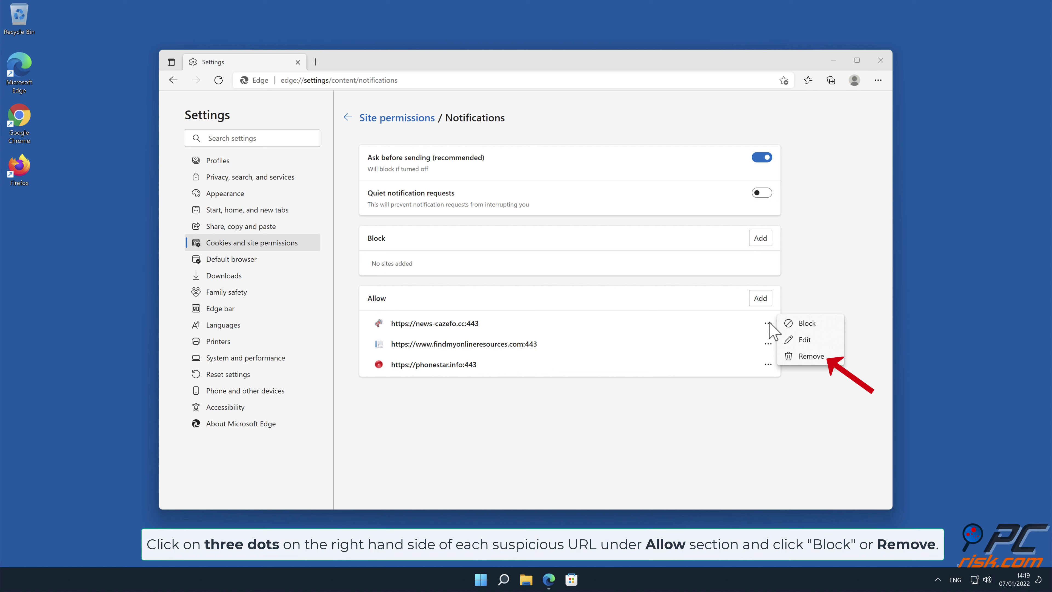
pyautogui.click(811, 356)
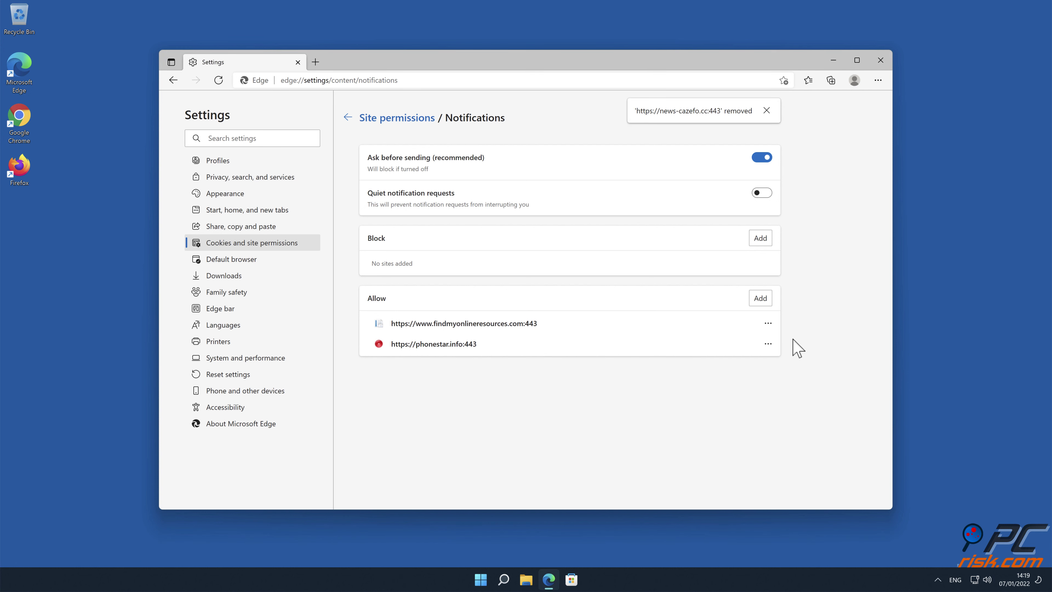
pyautogui.click(769, 323)
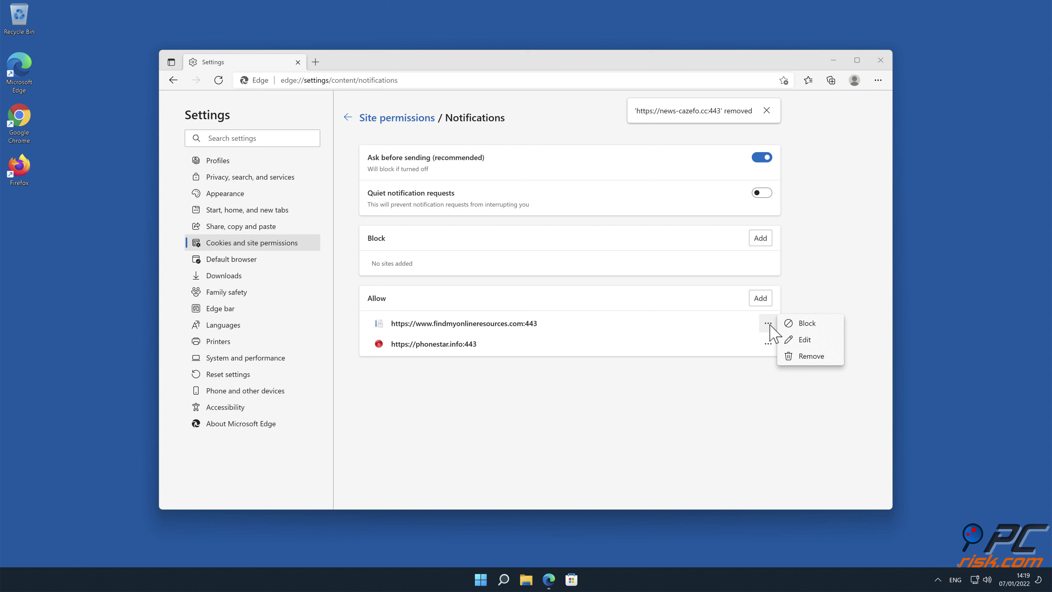
pyautogui.click(811, 357)
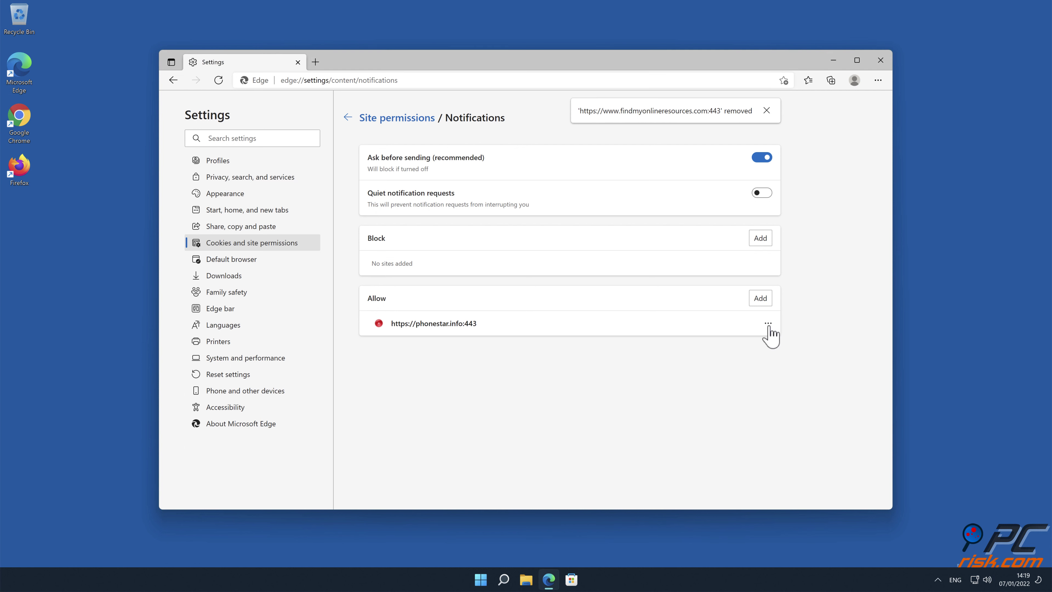
pyautogui.click(768, 324)
pyautogui.click(811, 357)
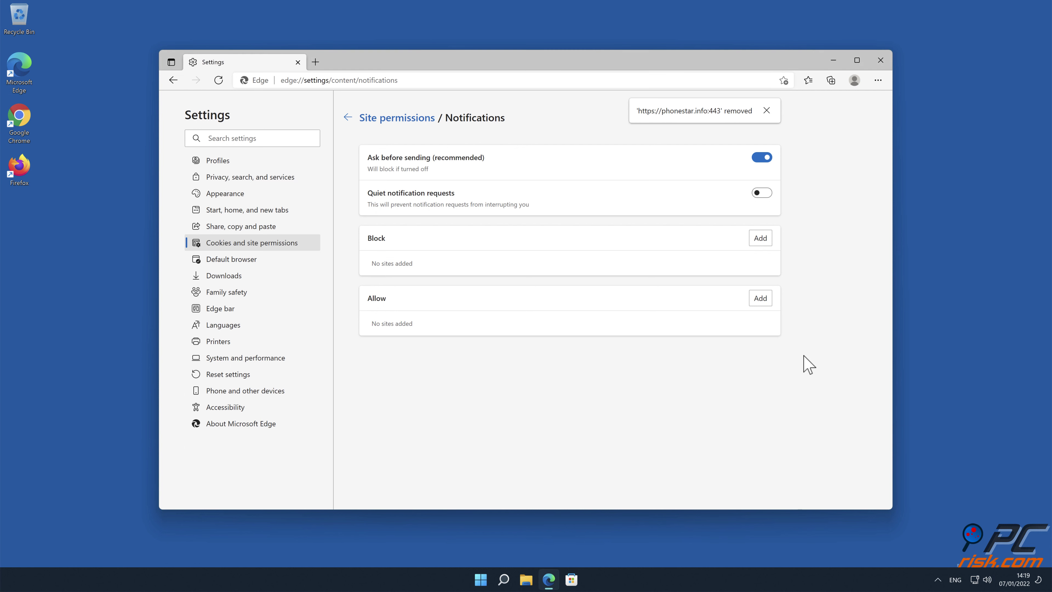
pyautogui.click(881, 60)
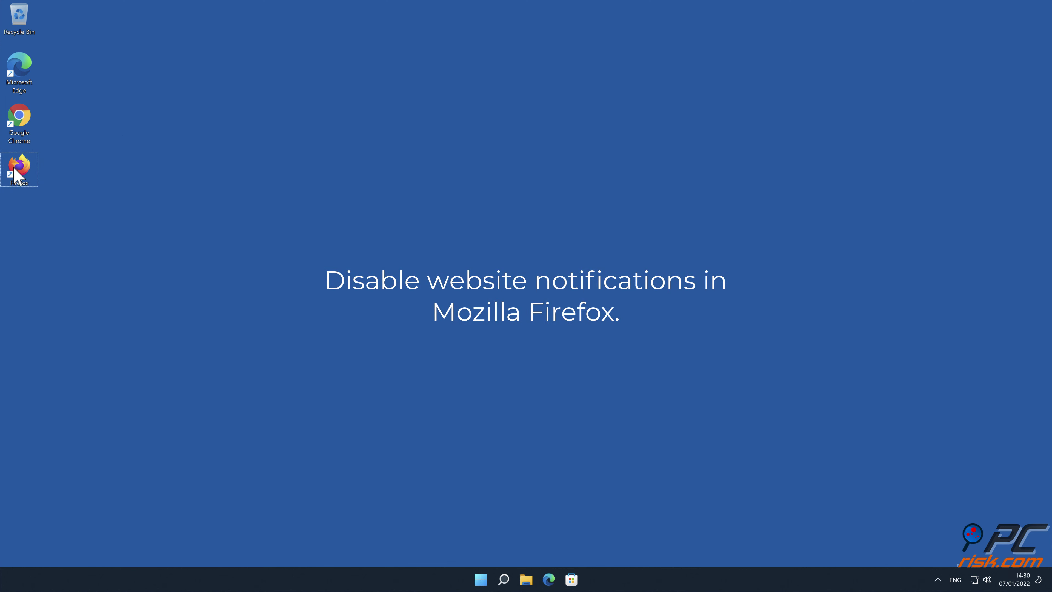
# Launch Firefox and show the Permissions section of Settings > Privacy & Security
pyautogui.doubleClick(16, 172)
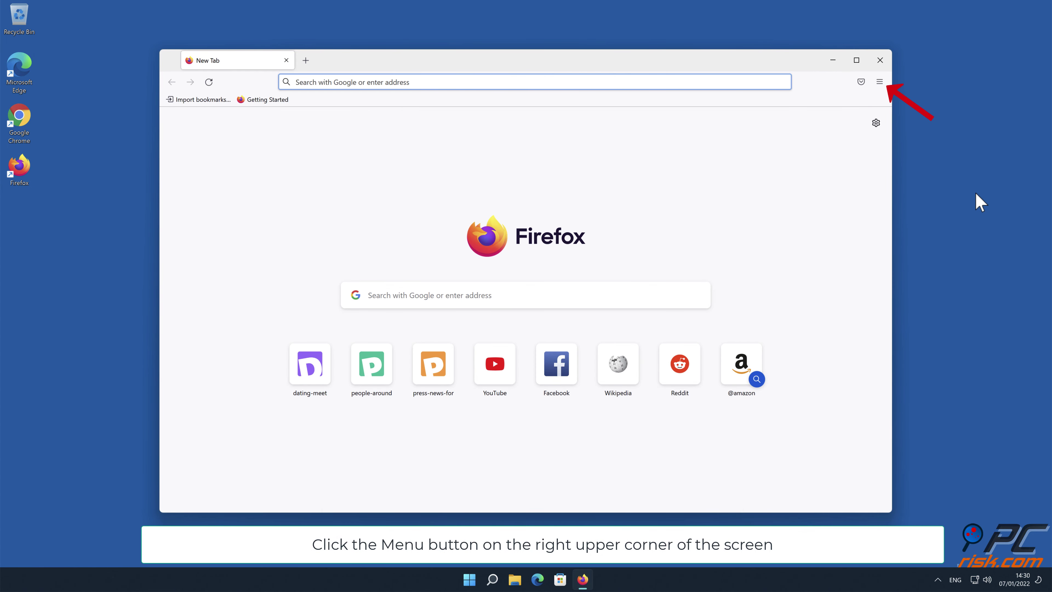
pyautogui.click(880, 82)
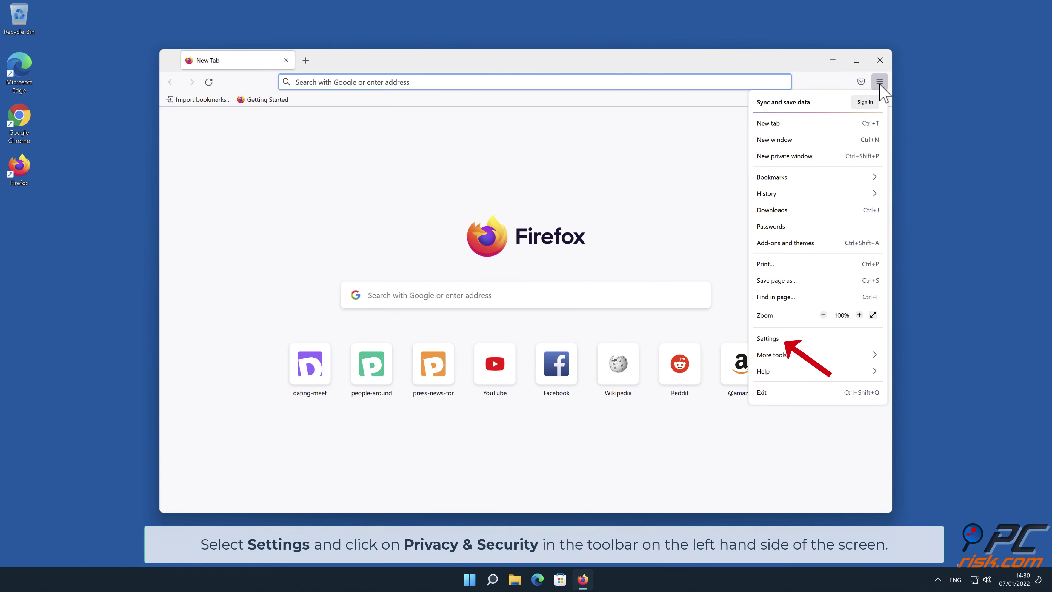
pyautogui.click(822, 338)
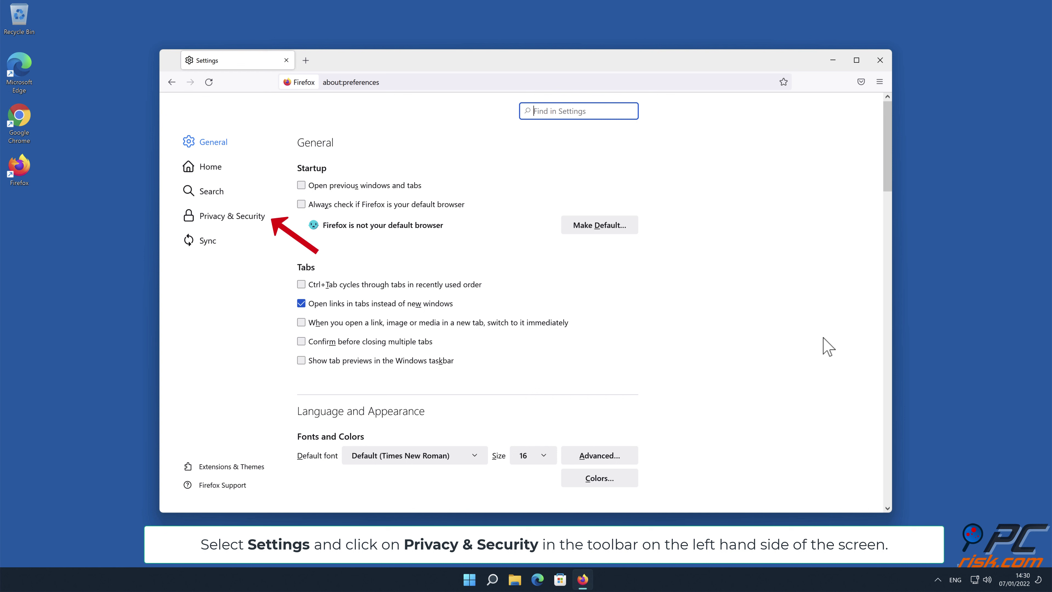
pyautogui.click(246, 216)
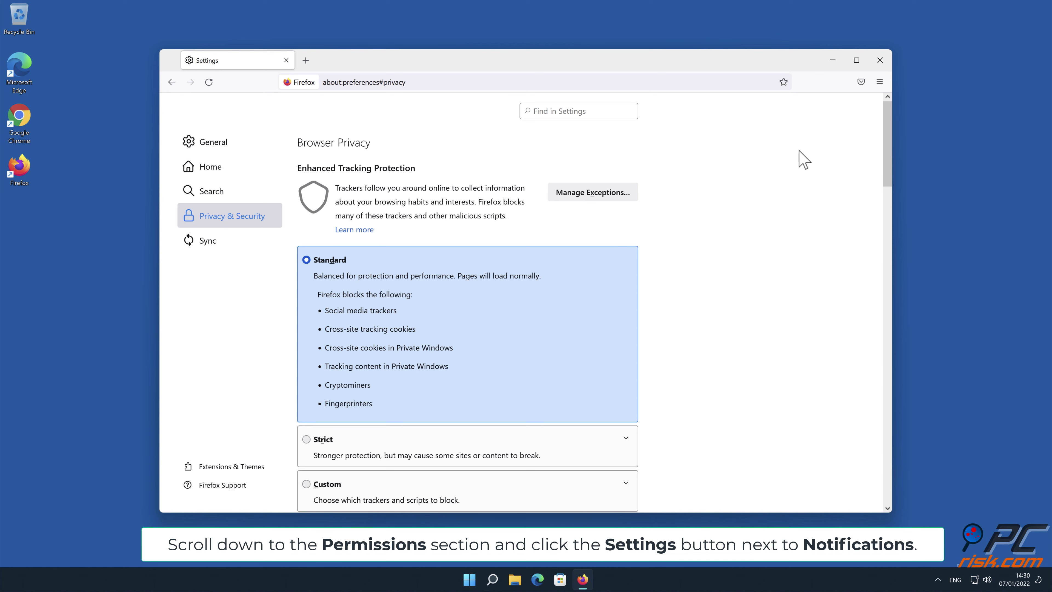
pyautogui.moveTo(888, 140); pyautogui.dragTo(891, 344)
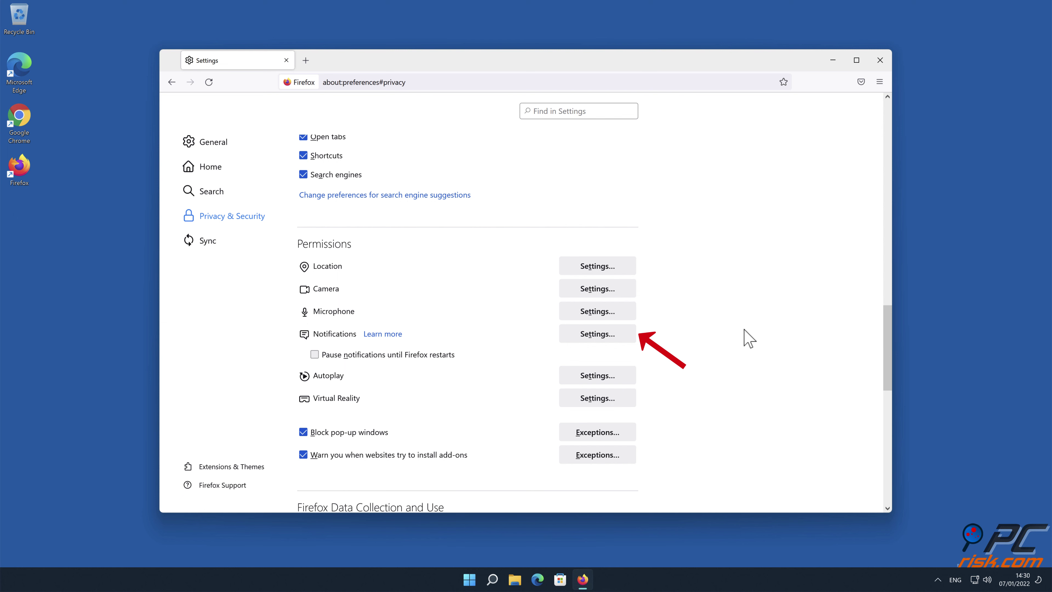
# Block notifications for eclto.people-around.me, d.dating-meet.top and xetna.press-news-for.me, save, and close Firefox
pyautogui.click(626, 336)
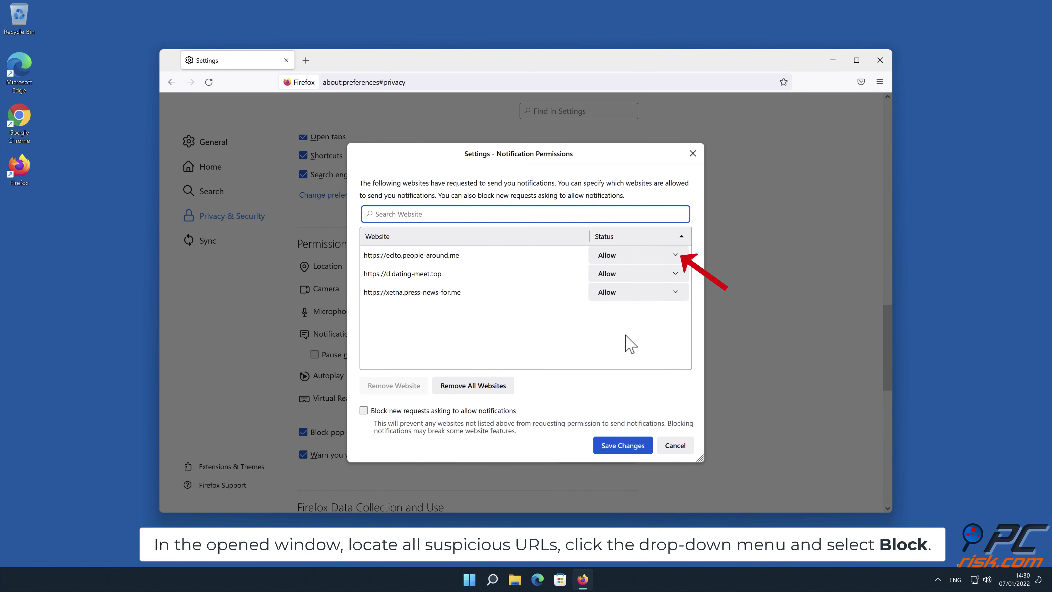
pyautogui.click(674, 257)
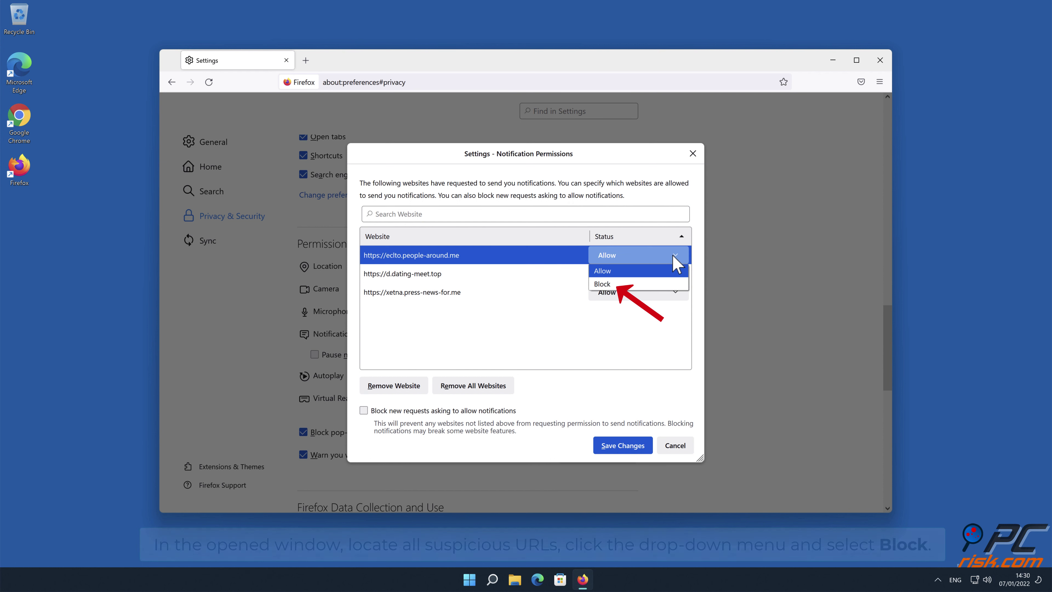
pyautogui.click(655, 283)
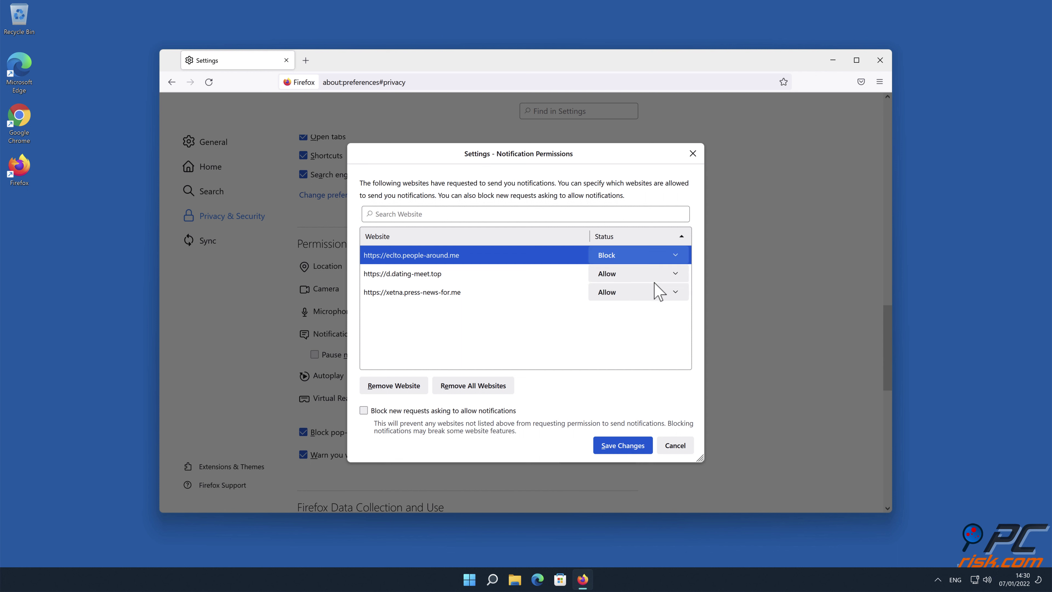
pyautogui.click(674, 274)
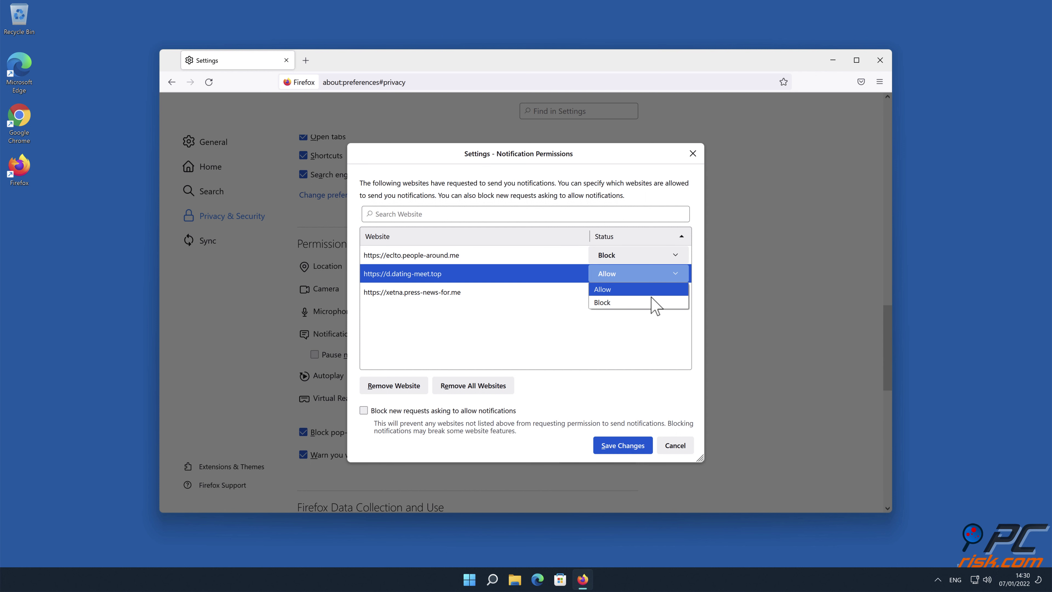
pyautogui.click(649, 303)
pyautogui.click(677, 293)
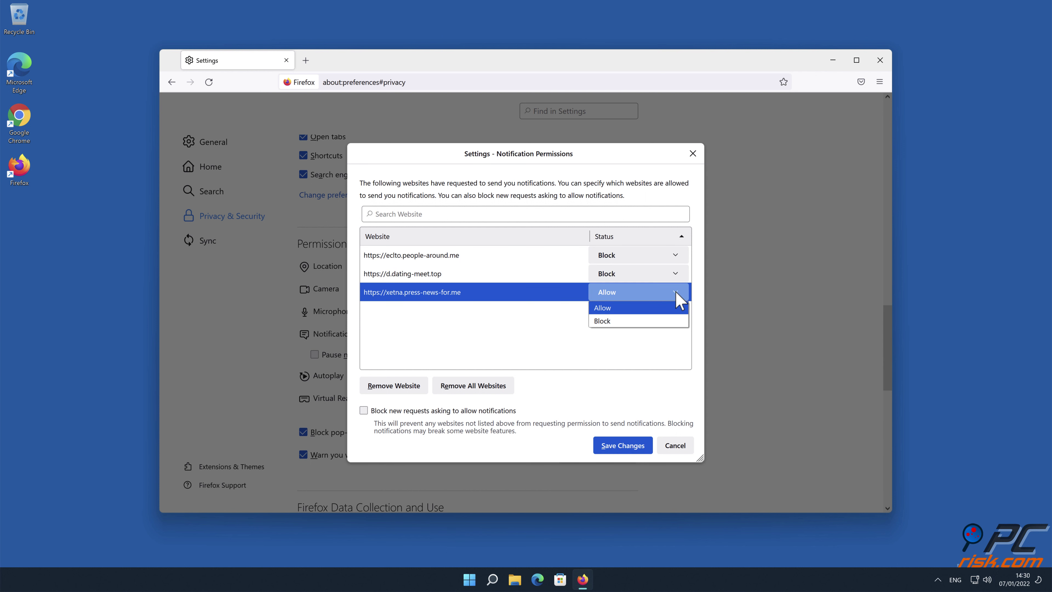
pyautogui.click(662, 321)
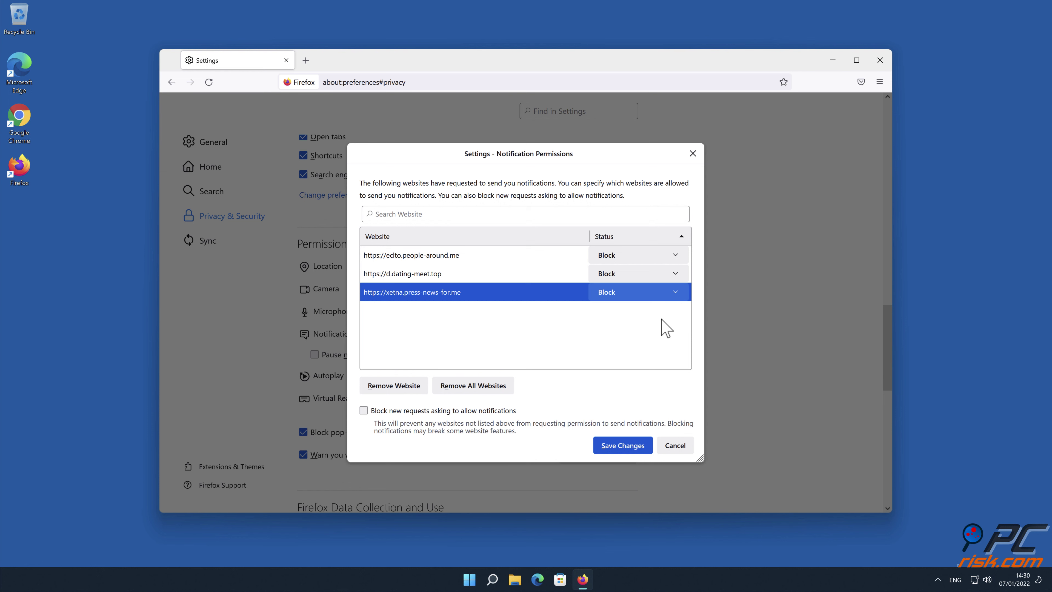
pyautogui.click(624, 445)
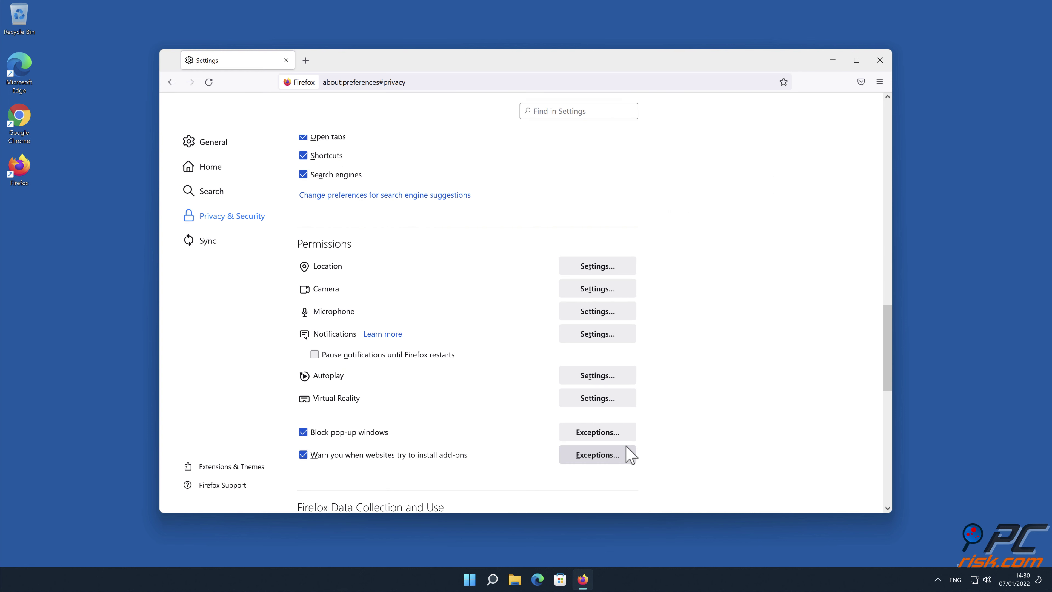
pyautogui.click(881, 60)
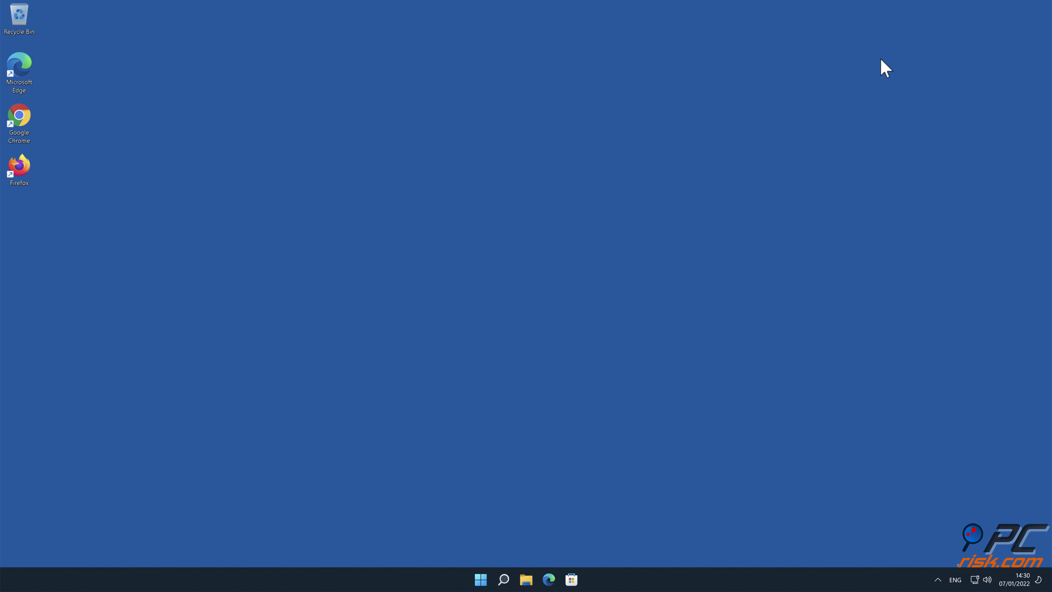